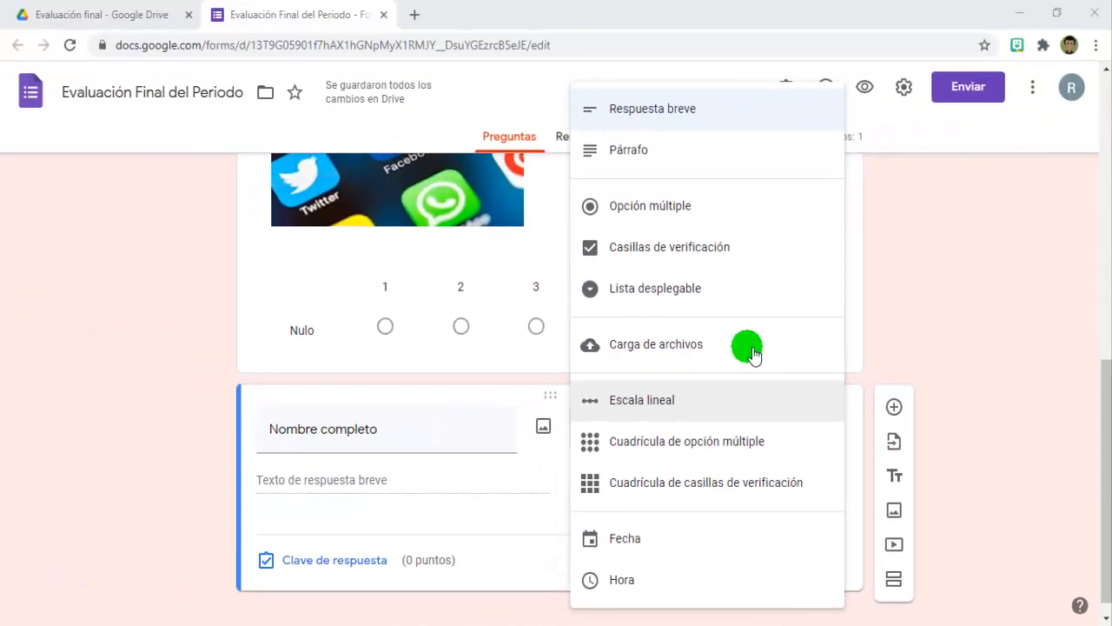
Step: Turn the last question into a Carga de archivos question and accept that respondents upload files to Drive
left_click(563, 206)
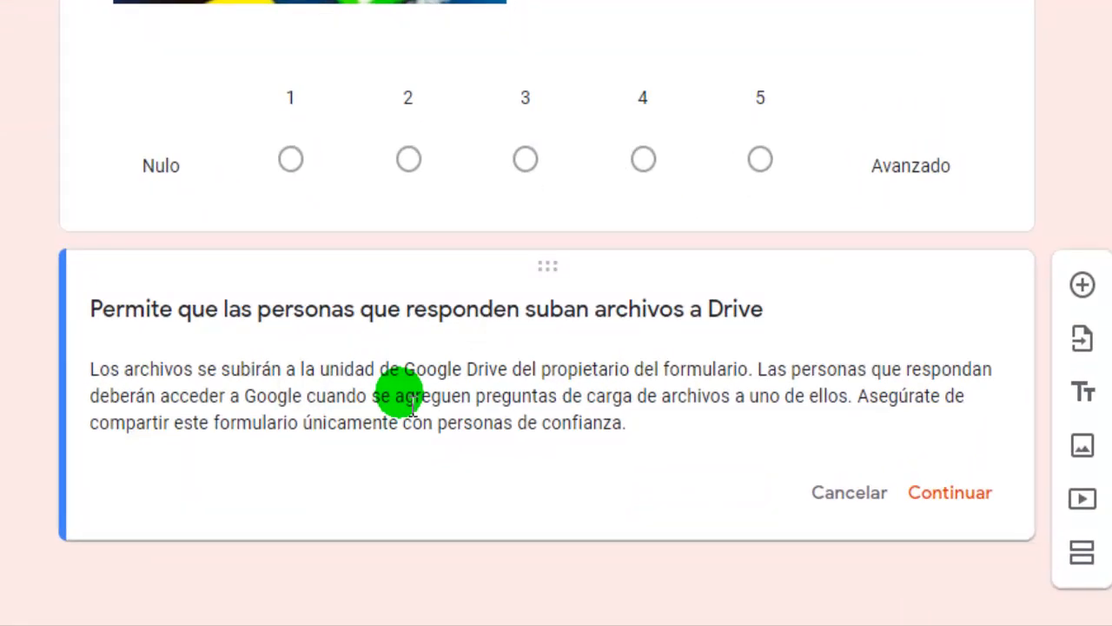
left_click_drag(90, 368, 756, 371)
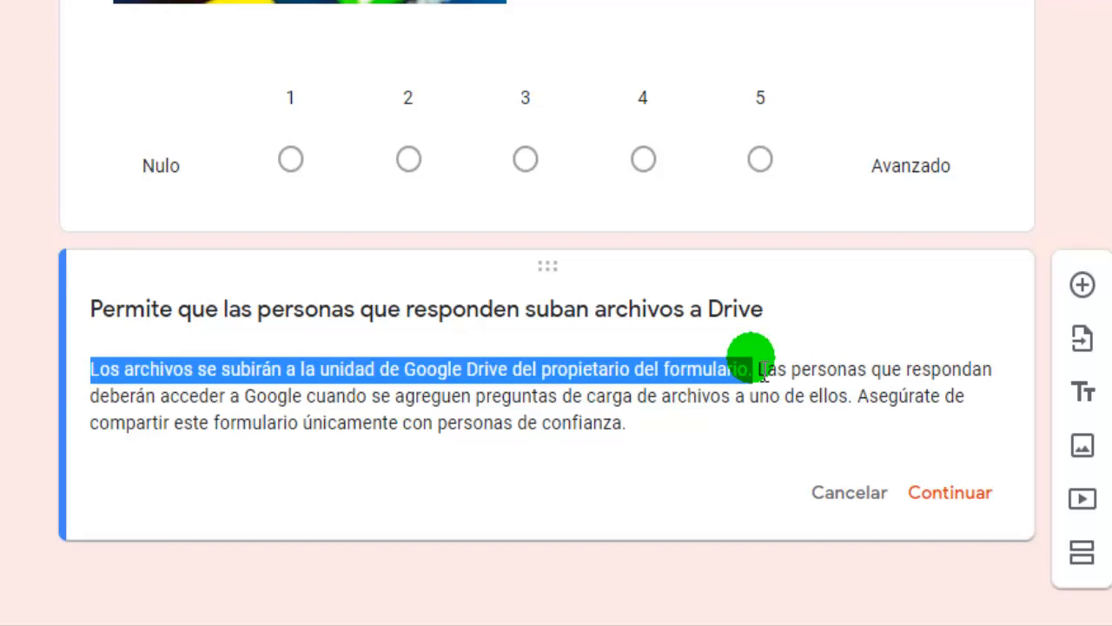
left_click_drag(760, 370, 848, 397)
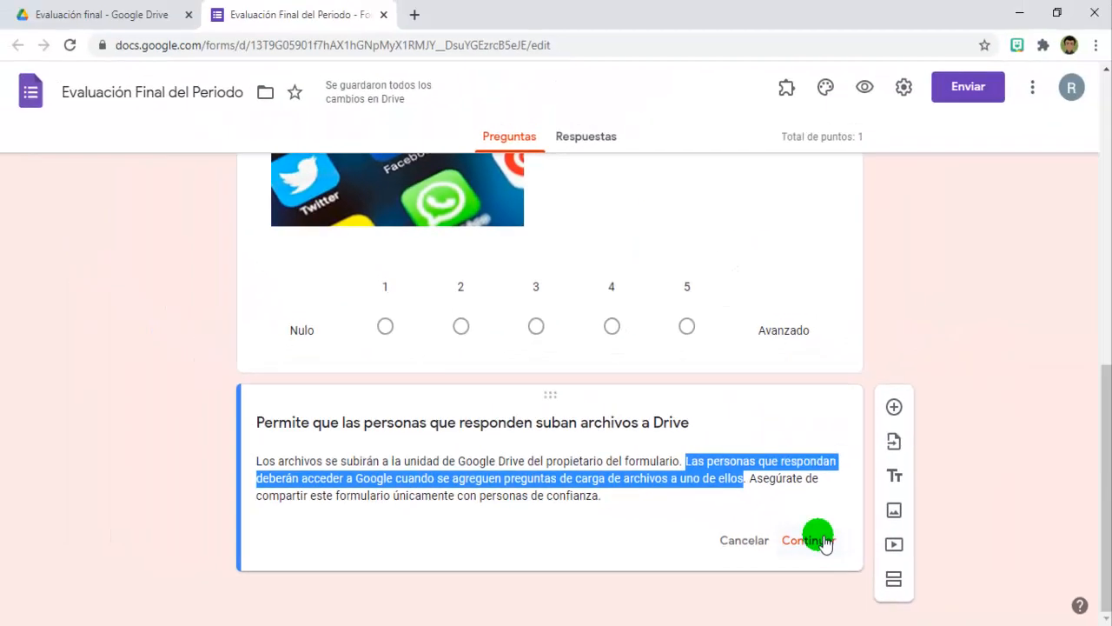
left_click(950, 492)
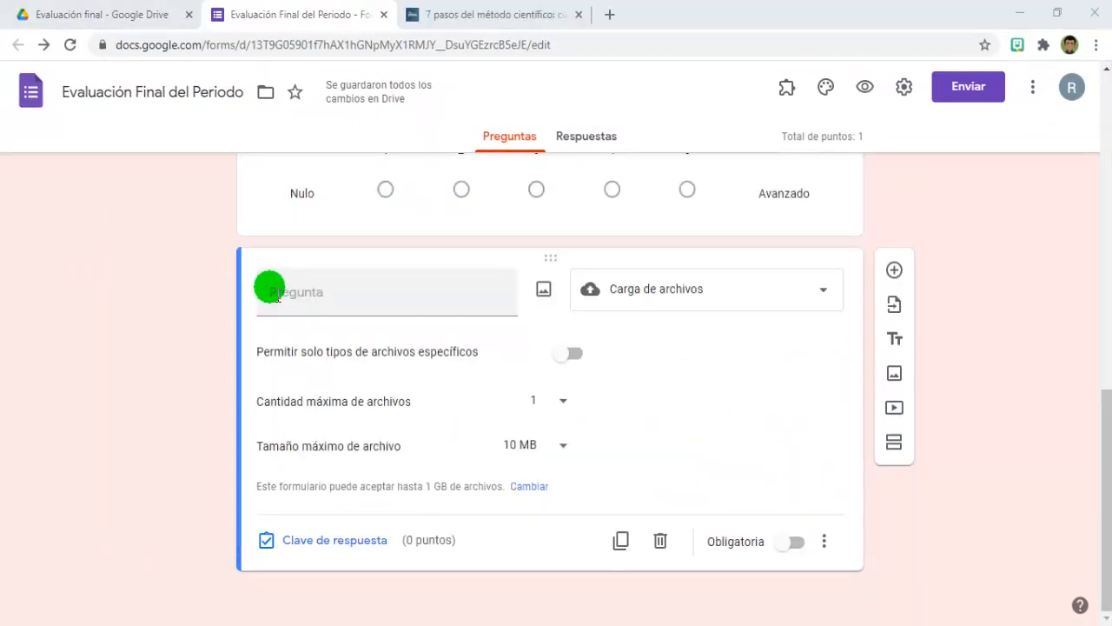
Step: Title the file upload question "Ejemplifica con un diagrama de bloques los siete pasos del método científico"
left_click(278, 297)
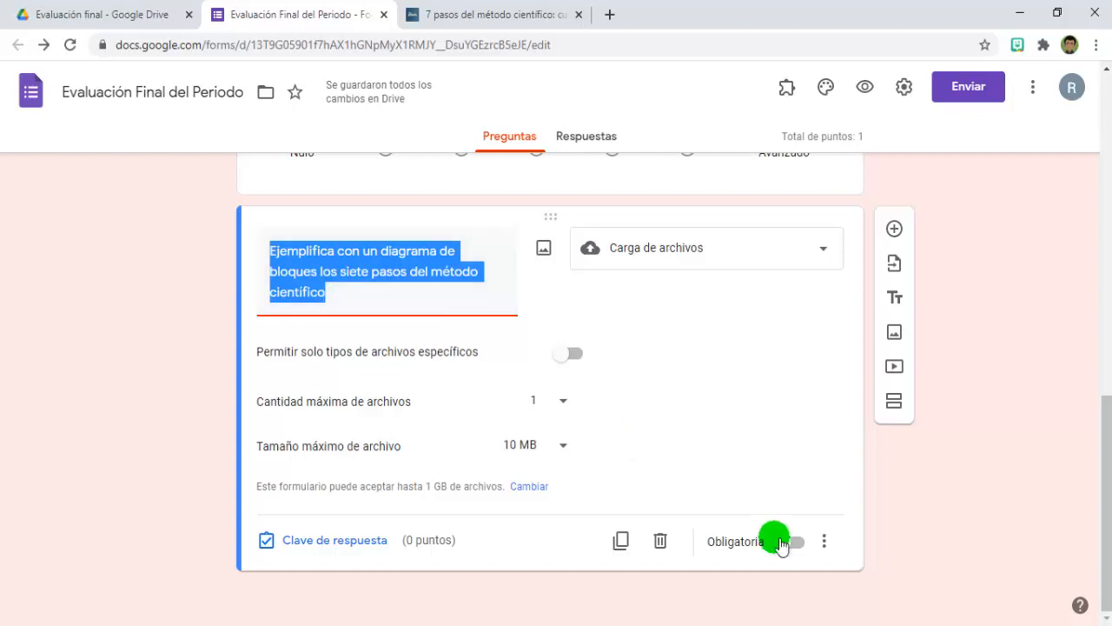
Step: Add the description "Puede elaborarlo con la aplicación de PowerPoint o desde las presentaciones de Google" to the file upload question
left_click(826, 541)
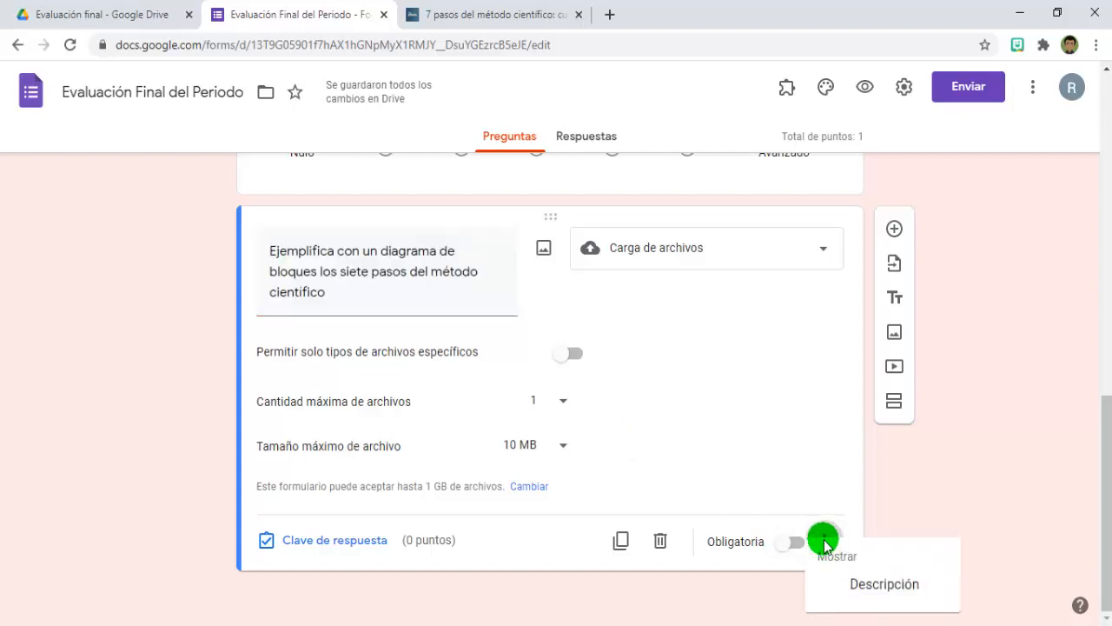
left_click(895, 588)
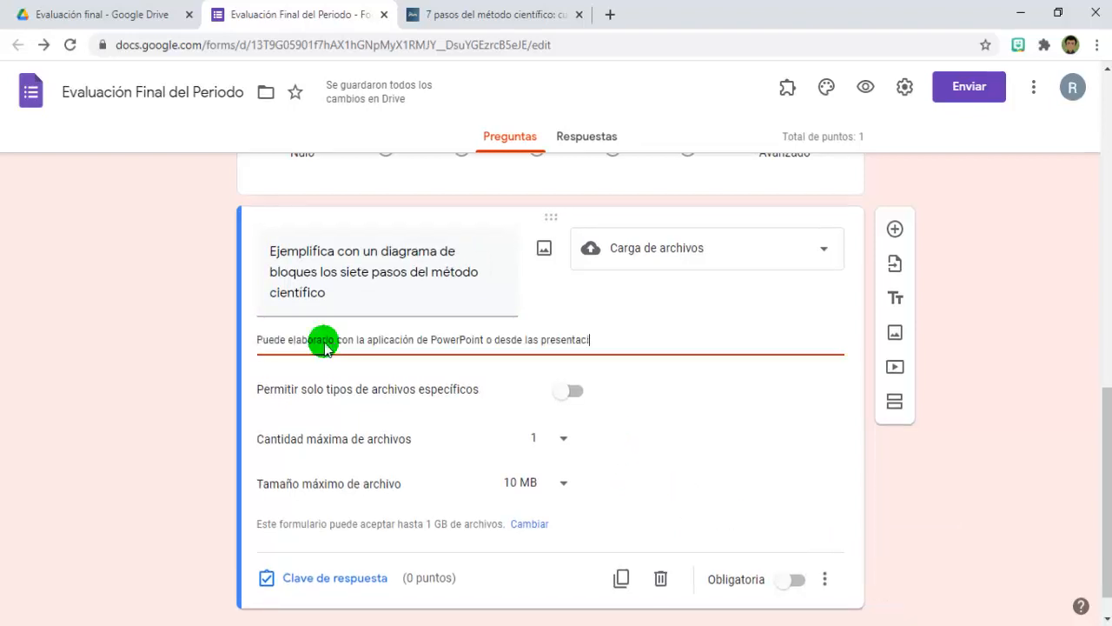
type("ones de Google")
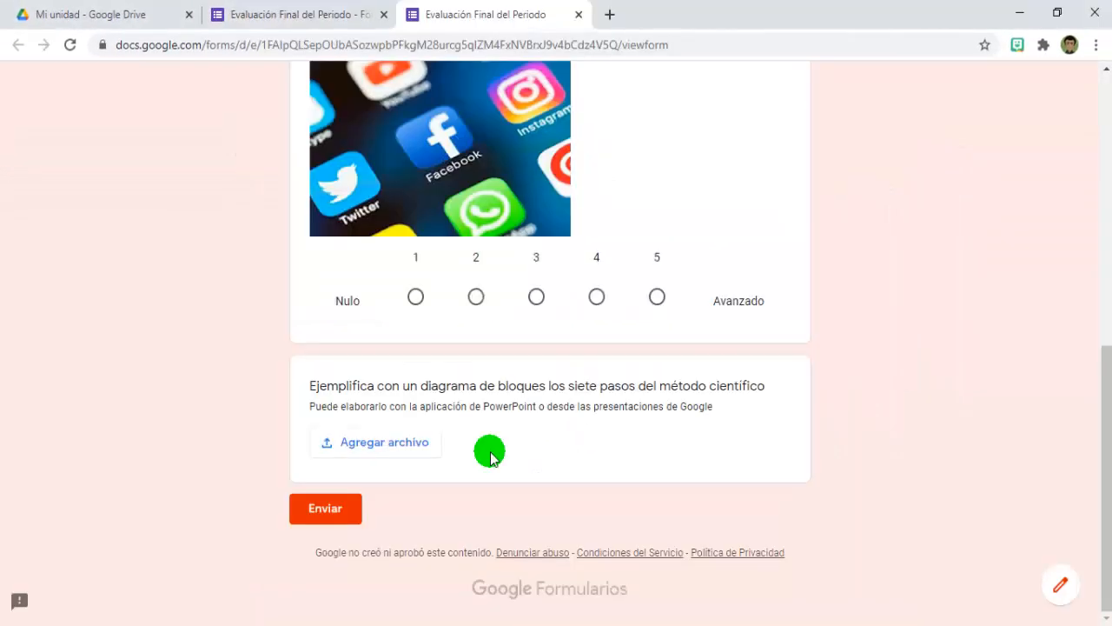
Step: In the form preview, start adding a file to the diagram question and look through the files on the device
left_click(392, 445)
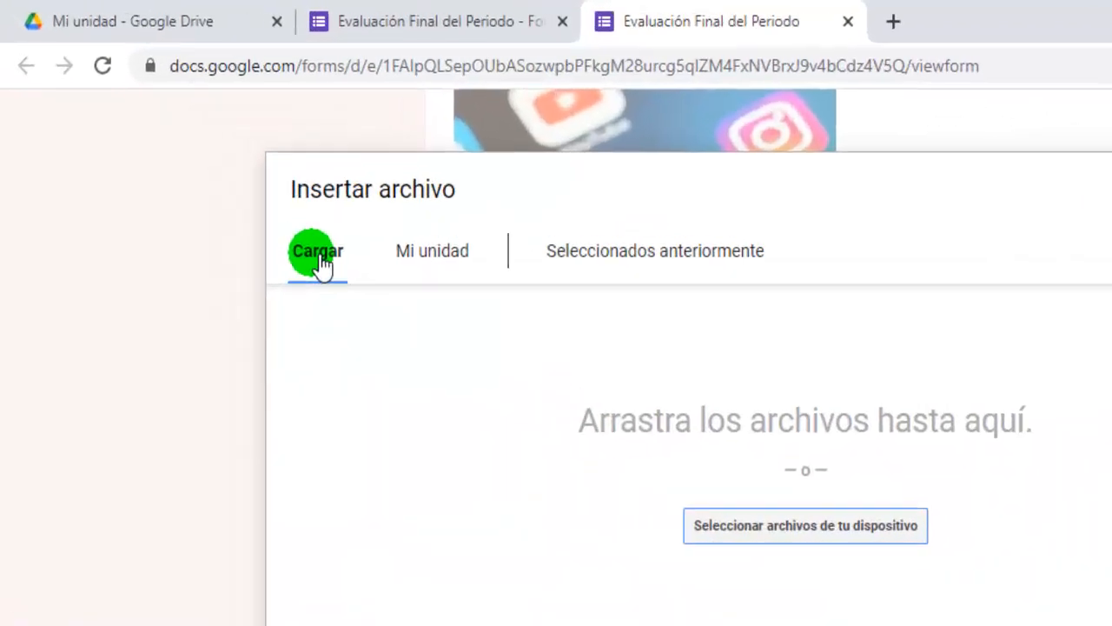
left_click(830, 537)
scroll(434, 252, "down", 1)
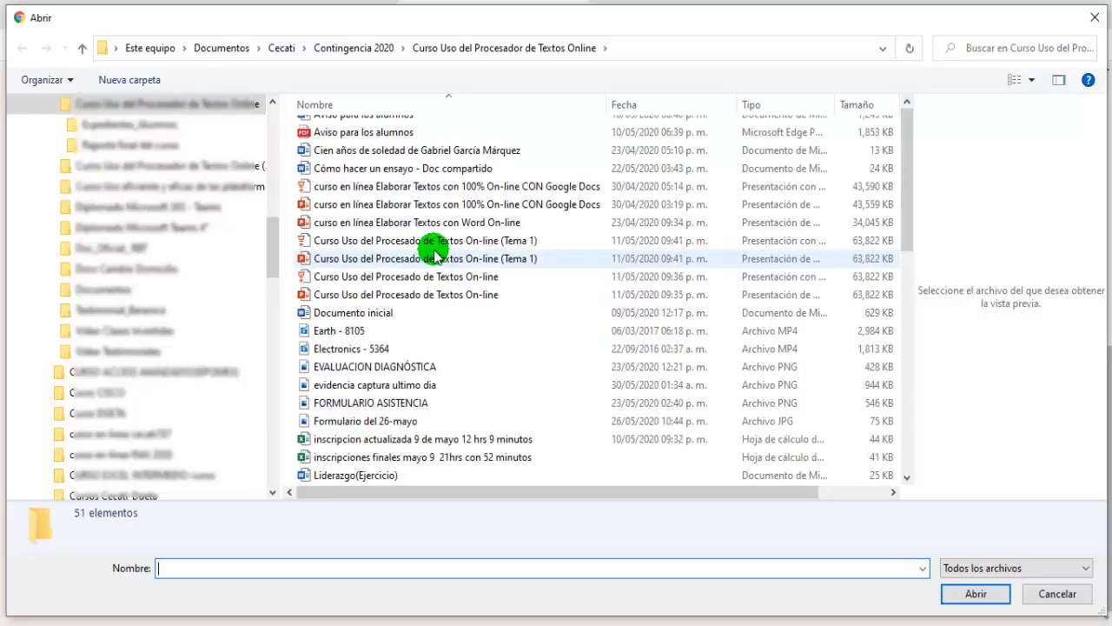
scroll(434, 252, "down", 9)
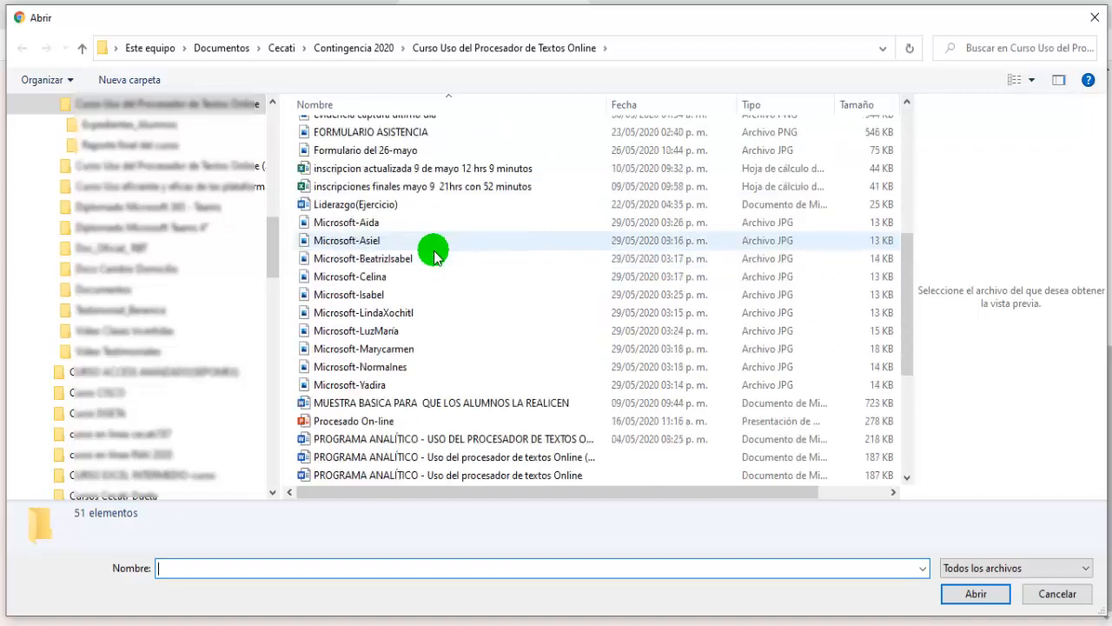
scroll(417, 269, "up", 9)
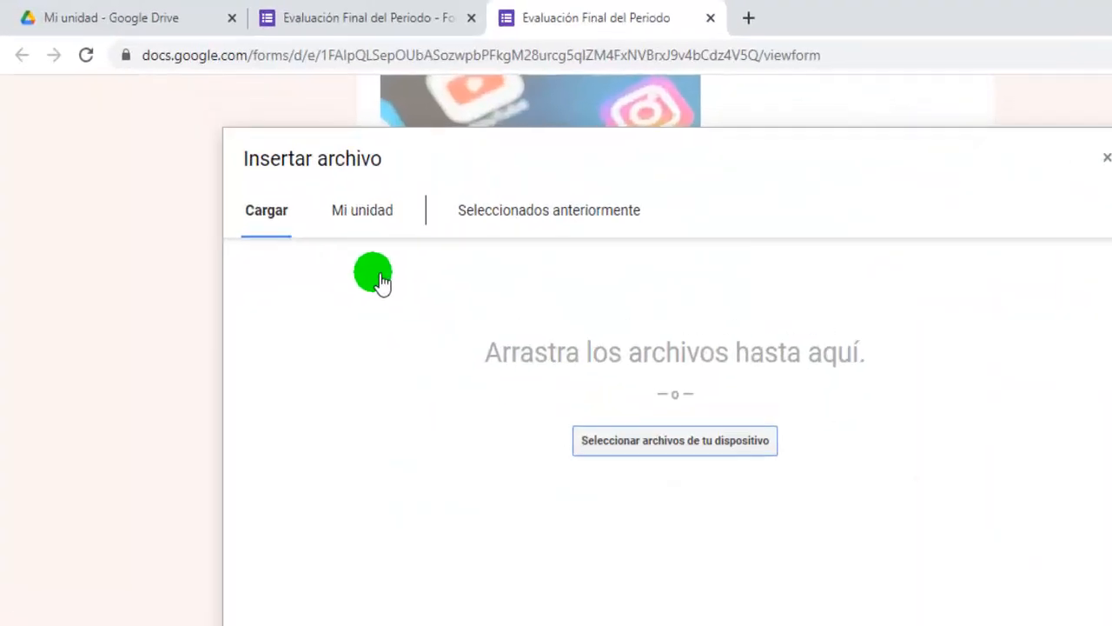
Step: Look through the folders and files in Mi unidad that can be attached as the answer
left_click(365, 222)
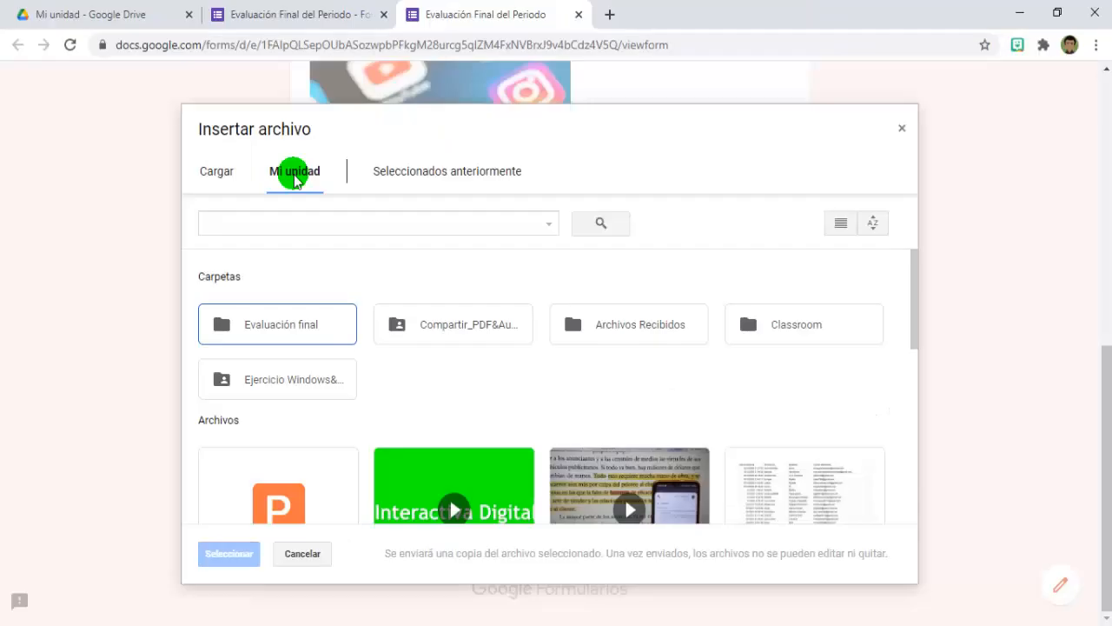
scroll(391, 324, "down", 5)
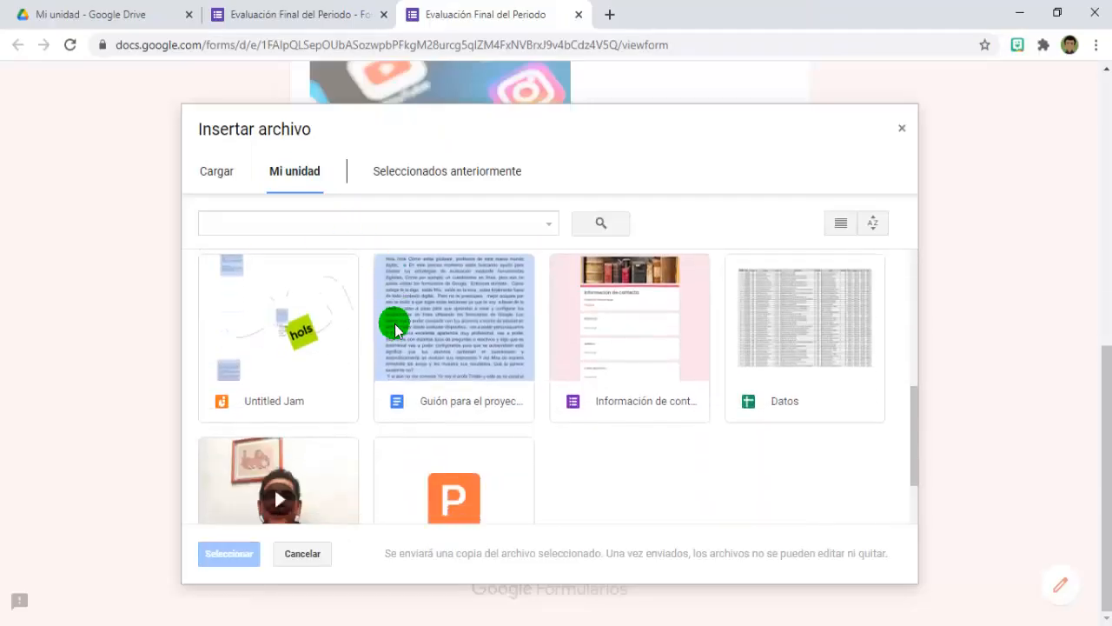
scroll(395, 328, "down", 2)
scroll(395, 330, "up", 5)
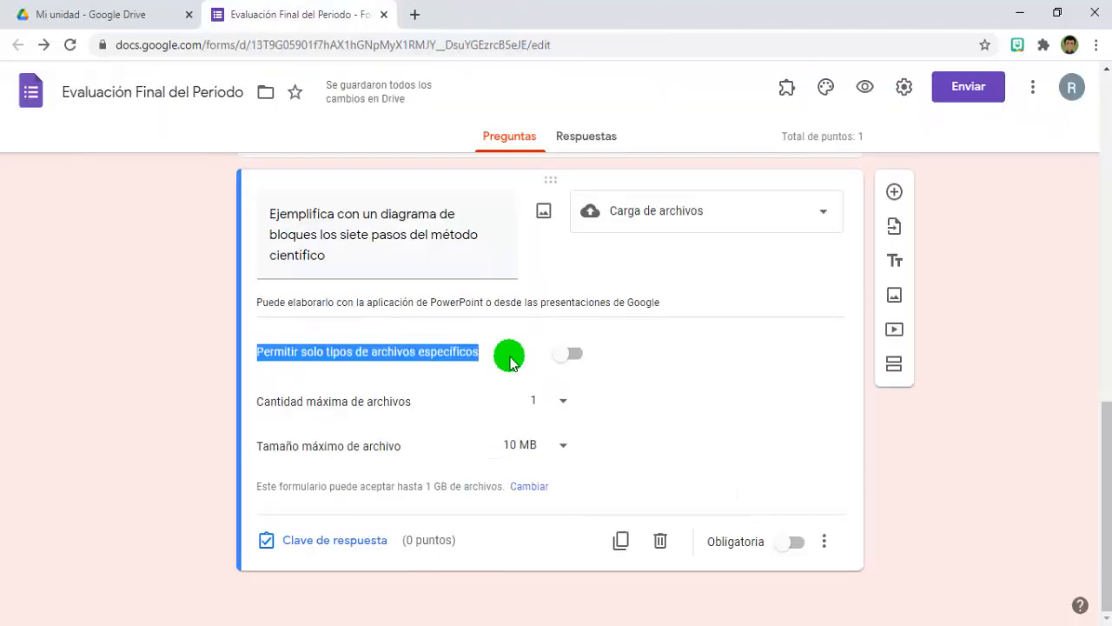
Step: Restrict the question's uploads to specific file types, allowing only Presentación
left_click(571, 354)
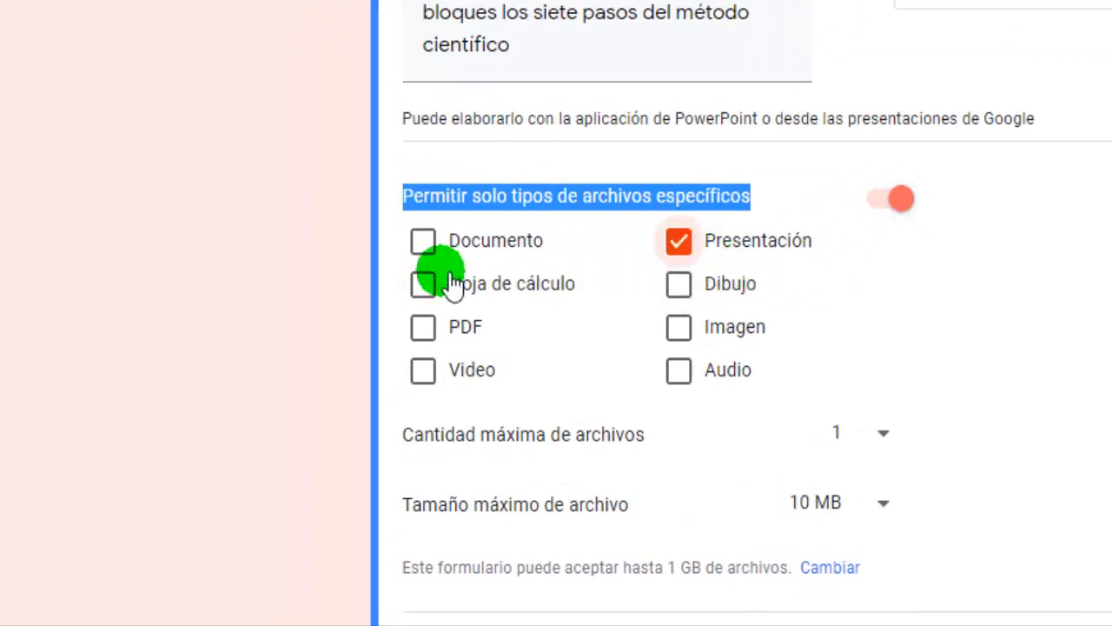
left_click(423, 285)
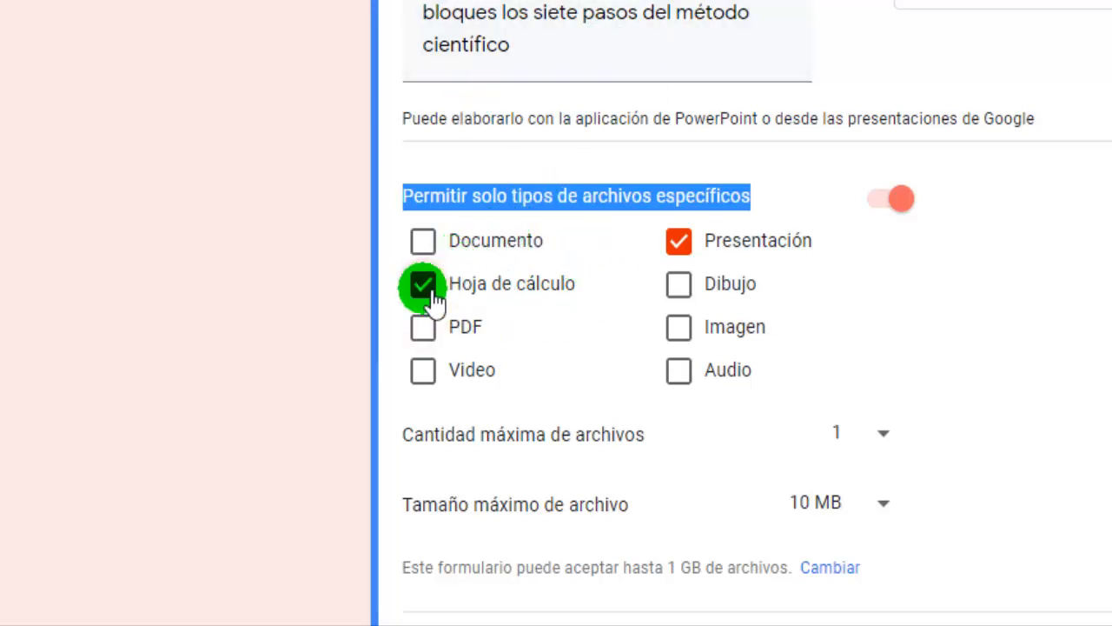
left_click(423, 287)
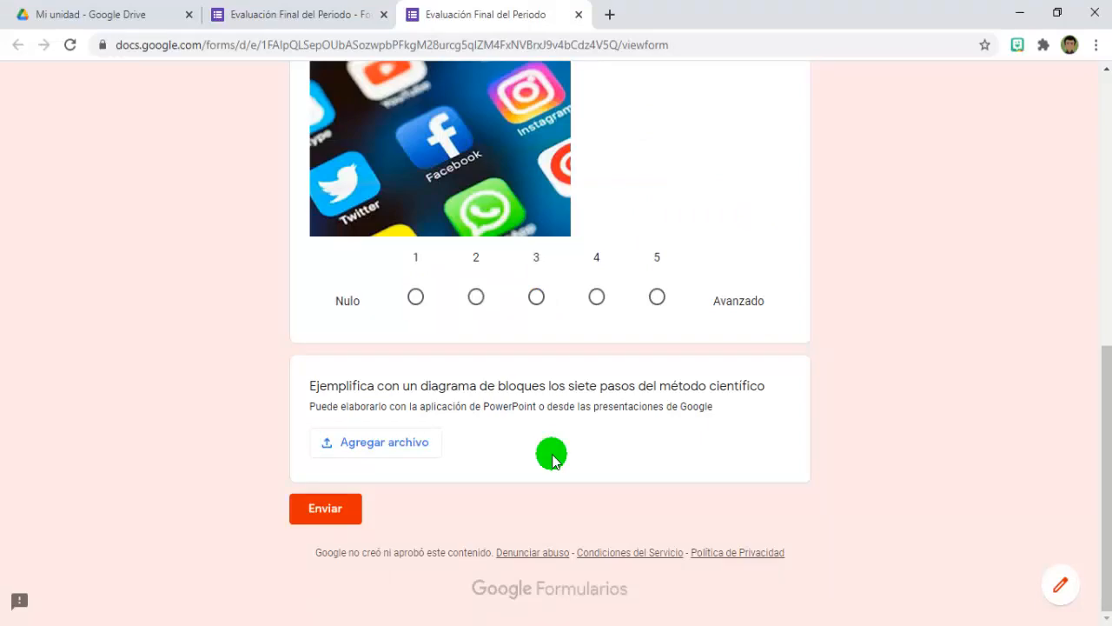
Step: In the form preview, check the device and Mi unidad sources for adding a file under the file type restriction
left_click(392, 445)
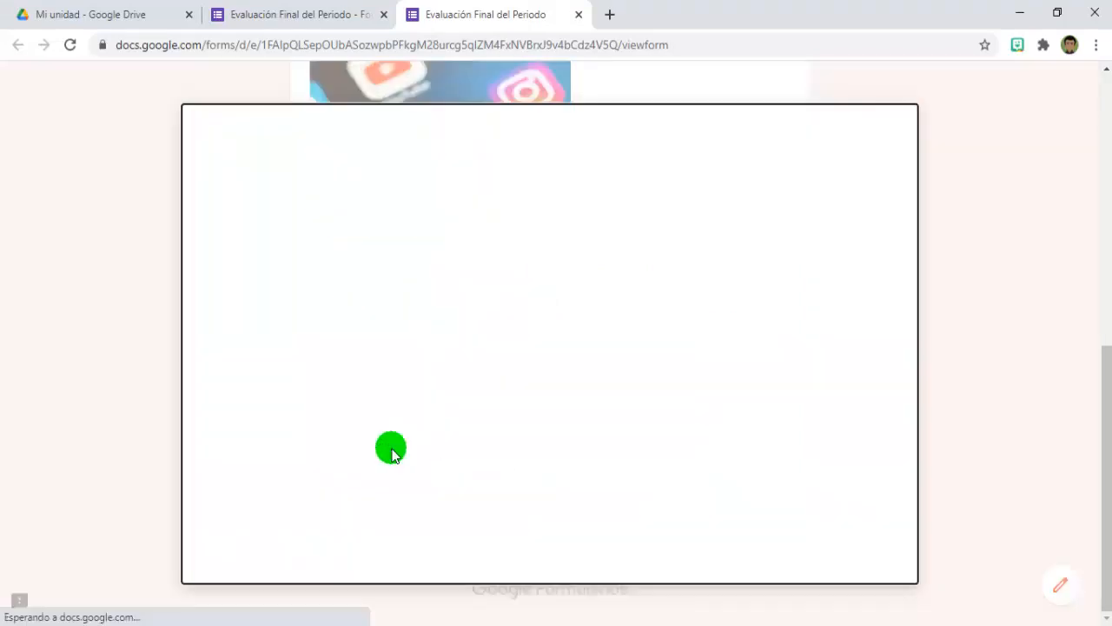
left_click(528, 358)
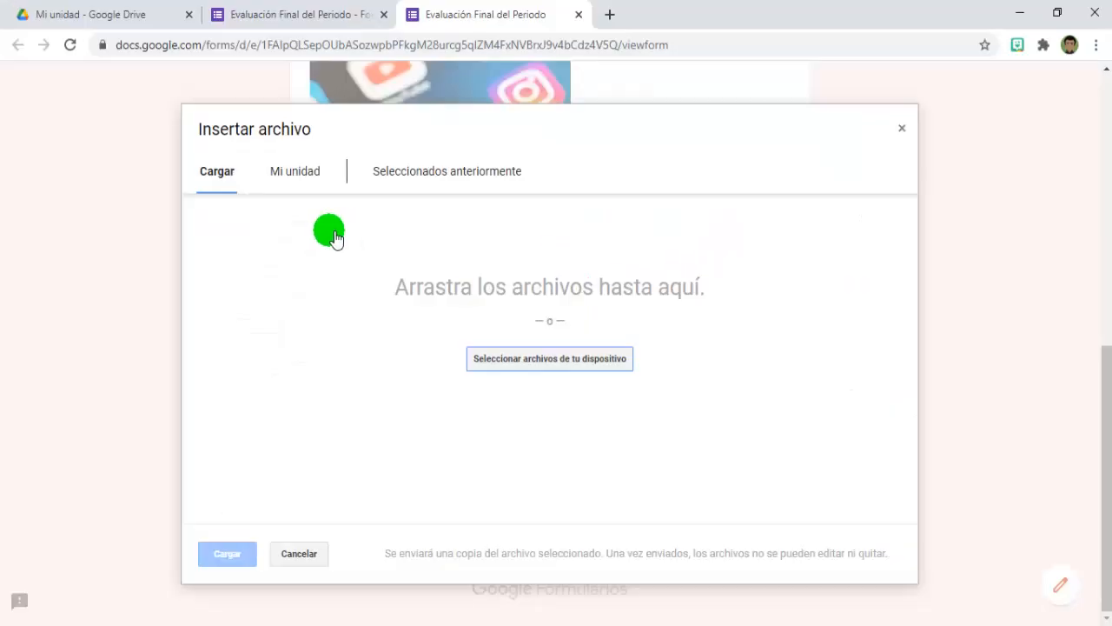
left_click(294, 173)
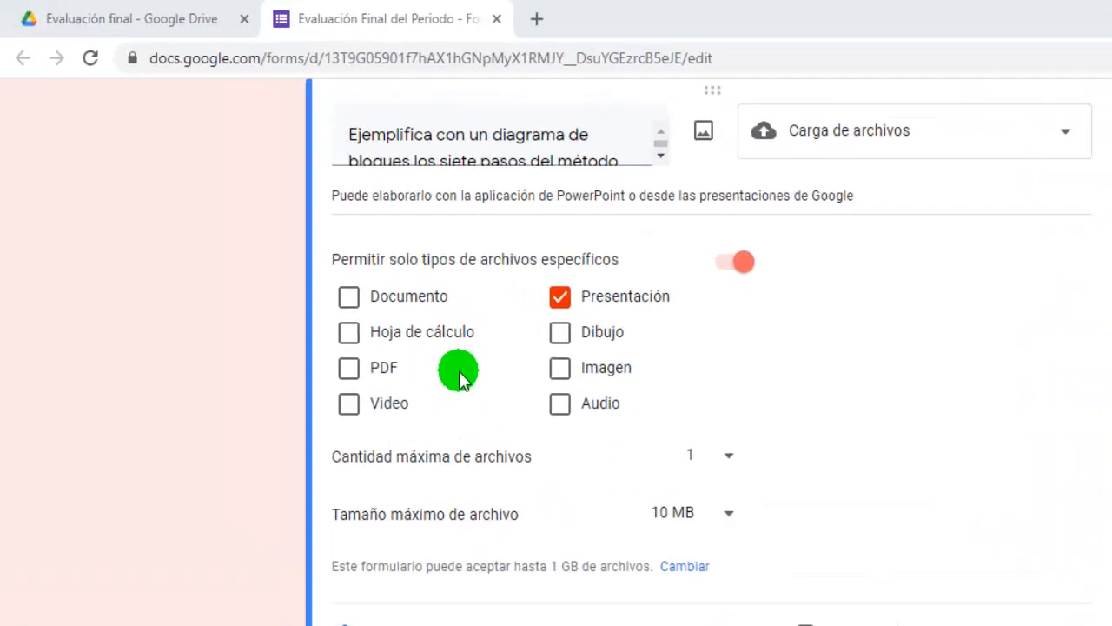
Step: Also allow Documento, Hoja de cálculo, PDF, Video, Dibujo, Imagen and Audio files for the question
left_click(266, 228)
left_click(415, 391)
left_click(409, 431)
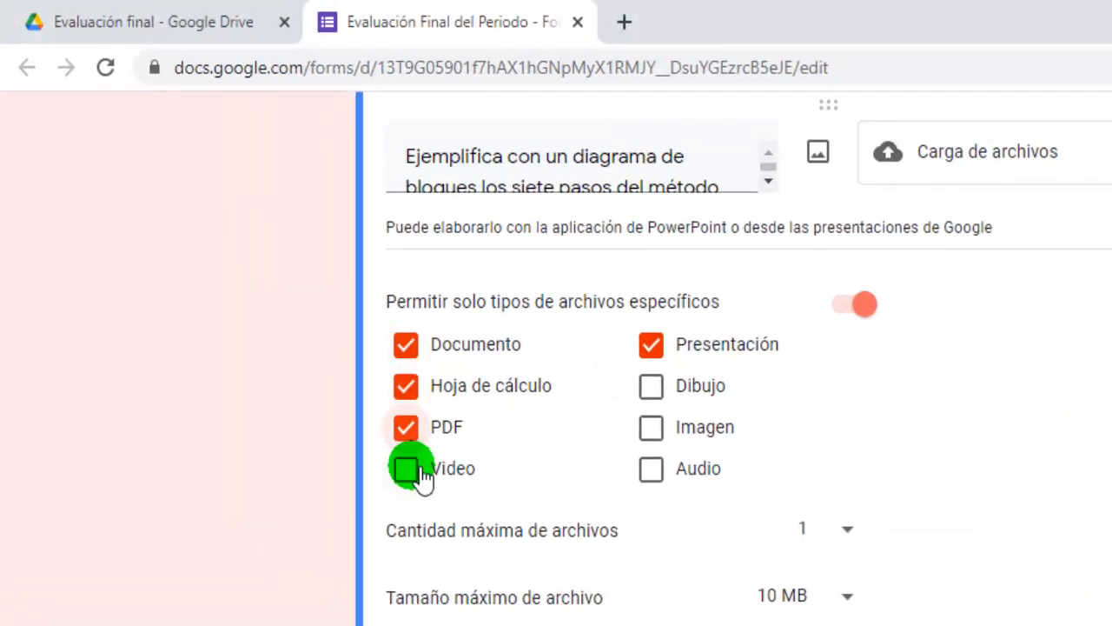
left_click(412, 471)
left_click(658, 395)
left_click(653, 429)
left_click(653, 471)
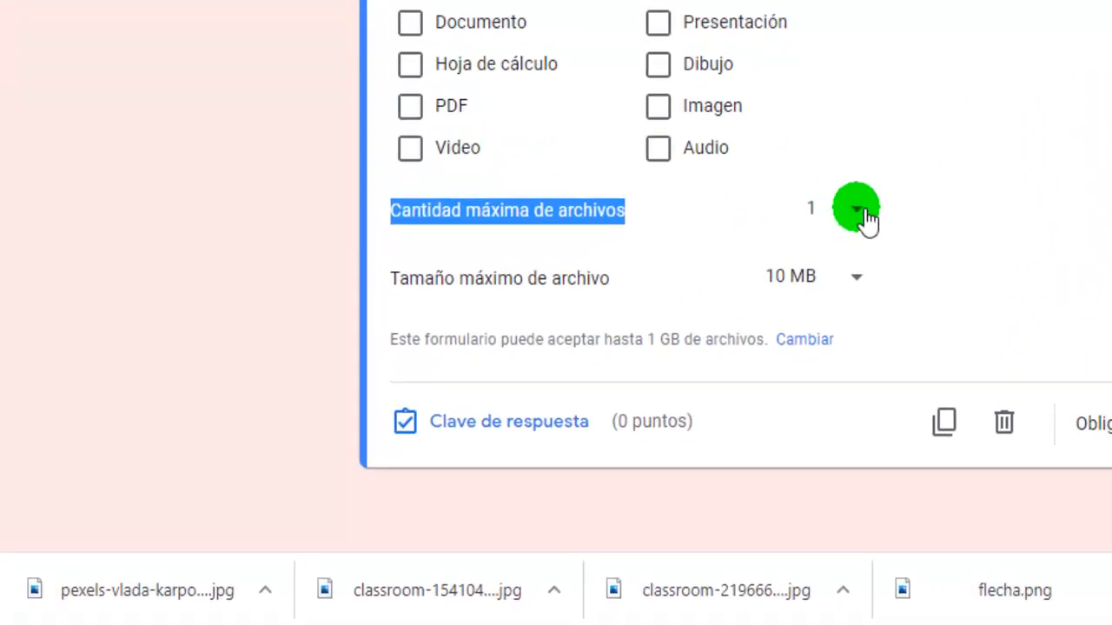
Step: Try maximum file counts of 5 and 10 for the file upload question
left_click(860, 210)
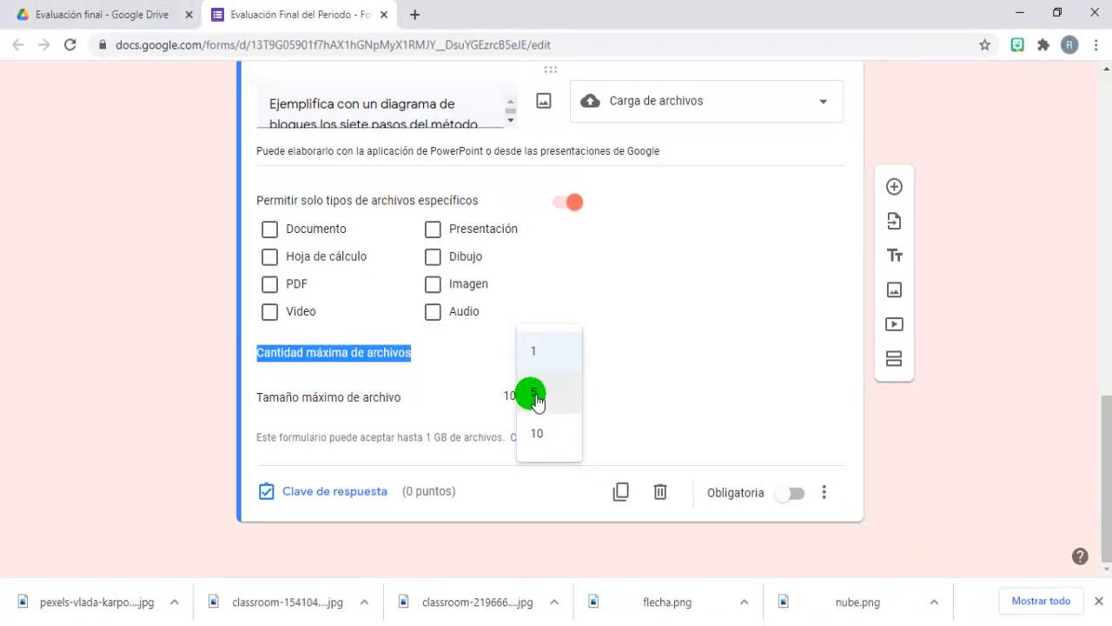
left_click(535, 397)
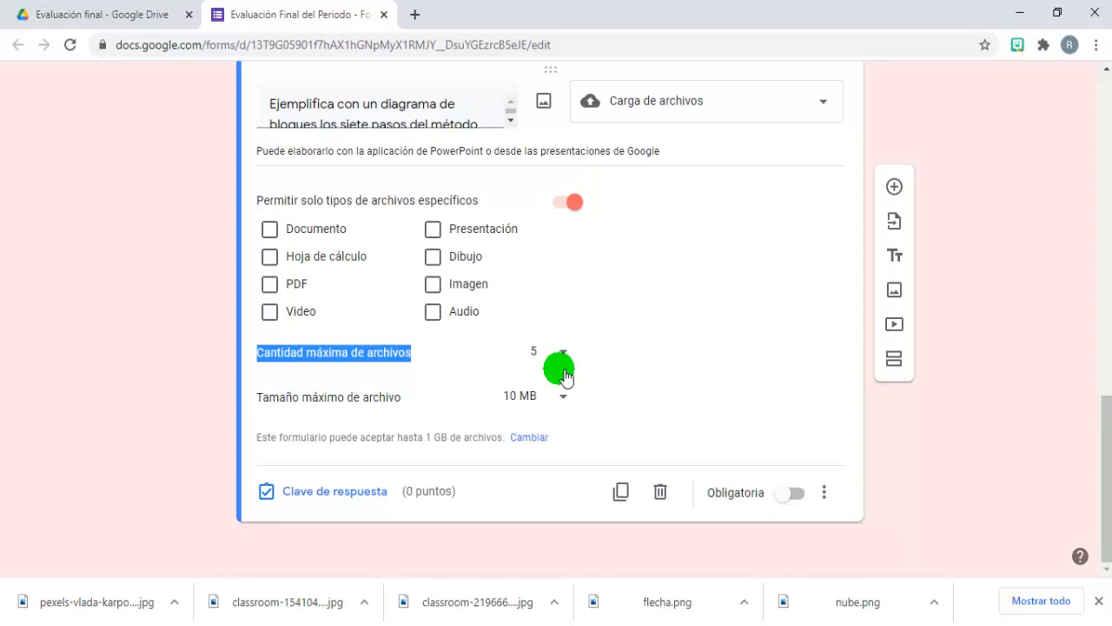
left_click(564, 353)
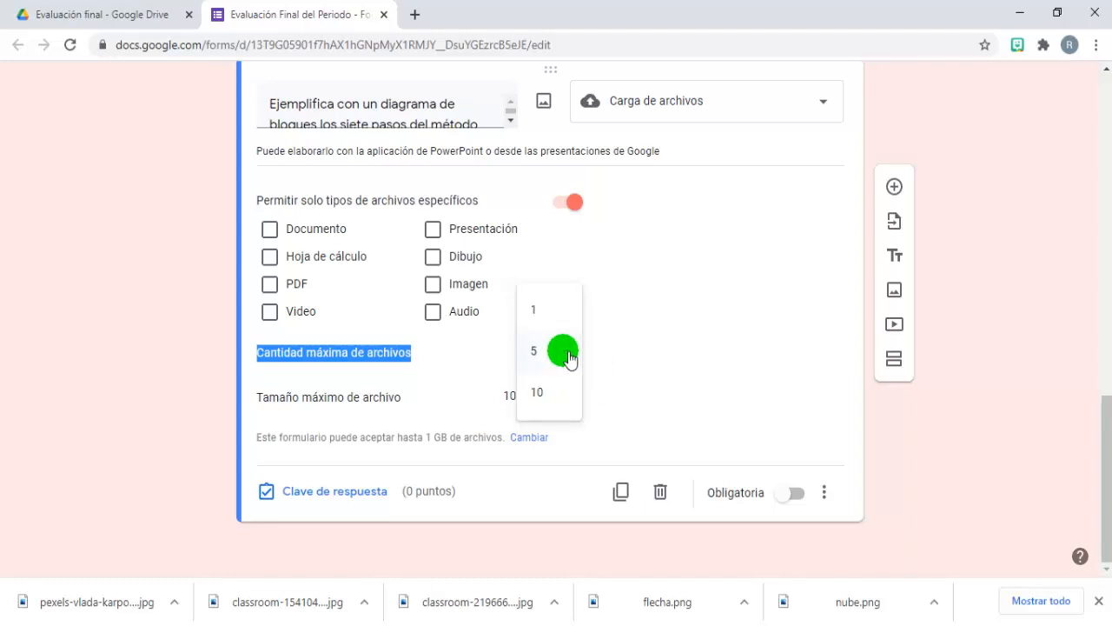
left_click(555, 400)
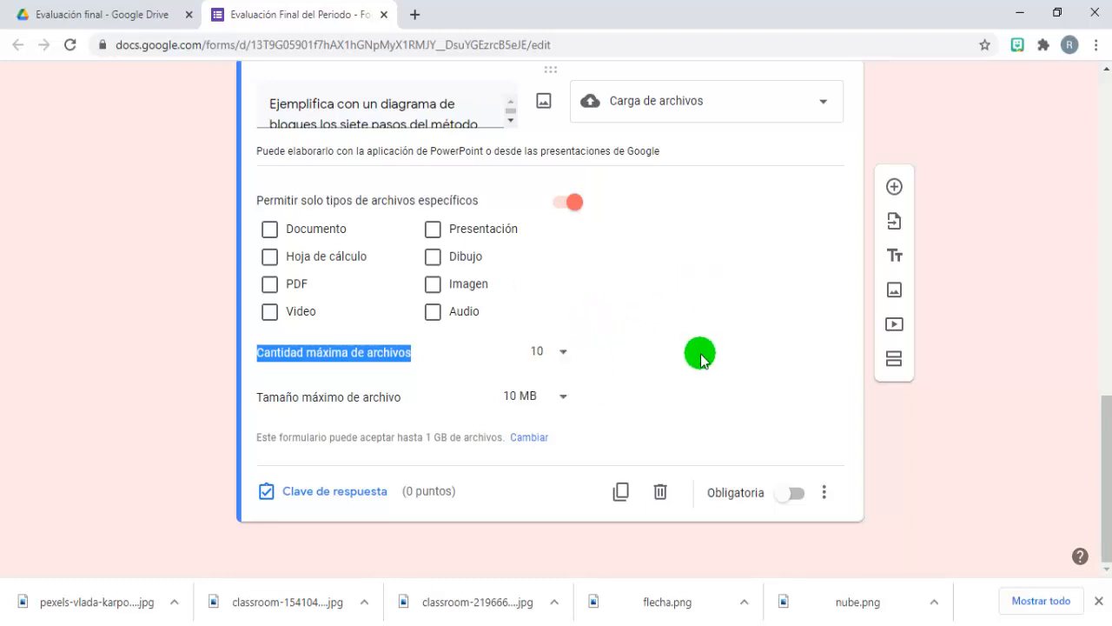
Step: Make the file upload question required and set its maximum number of files to 5
left_click(796, 493)
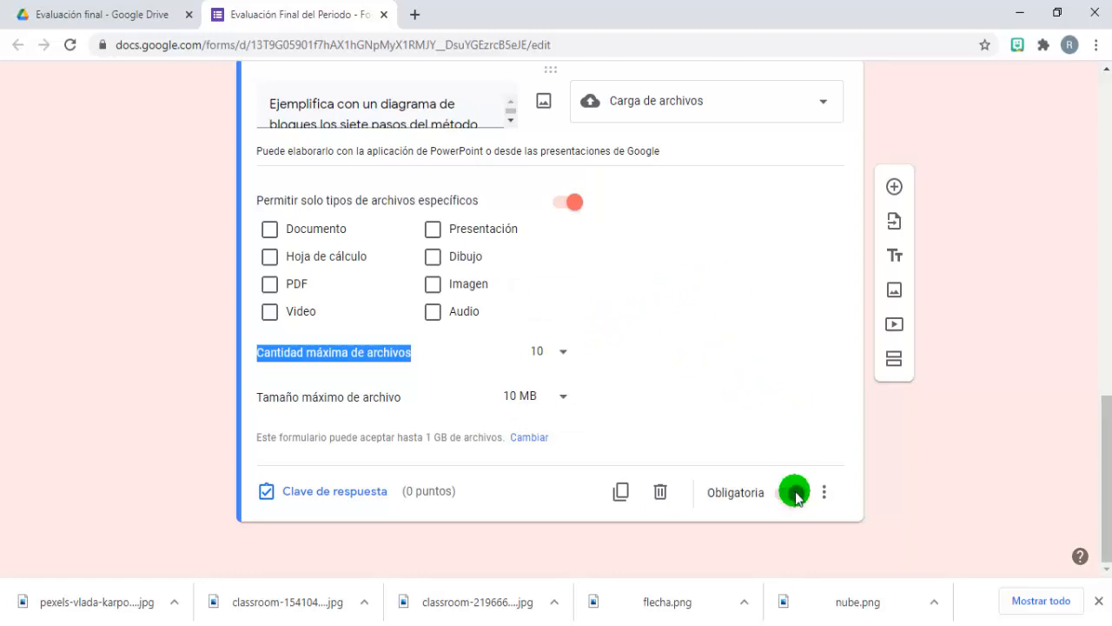
left_click(565, 352)
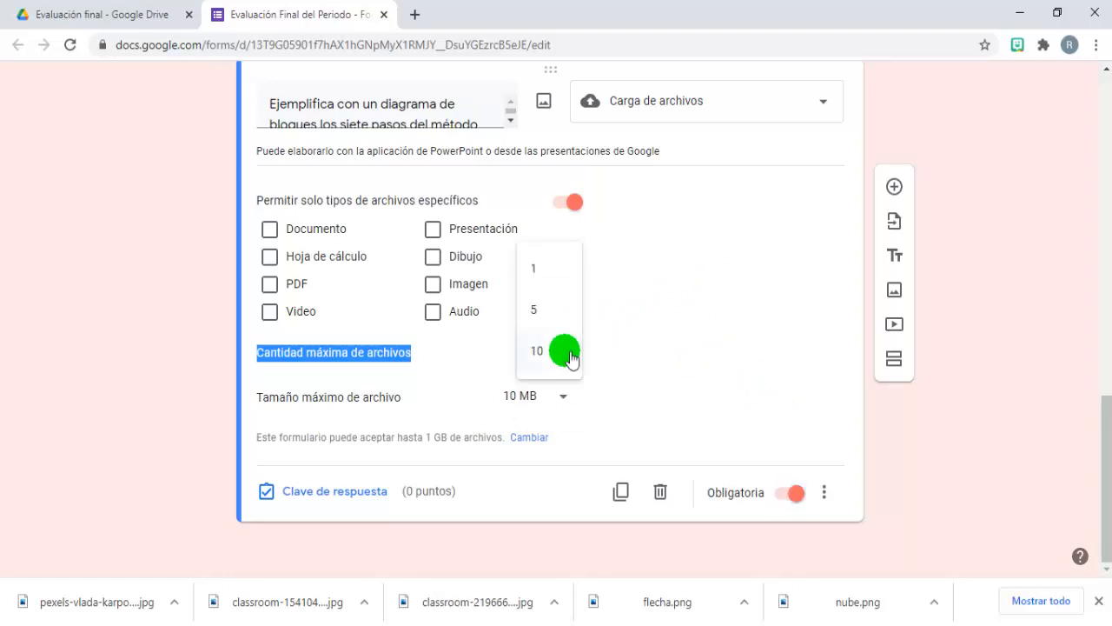
left_click(538, 312)
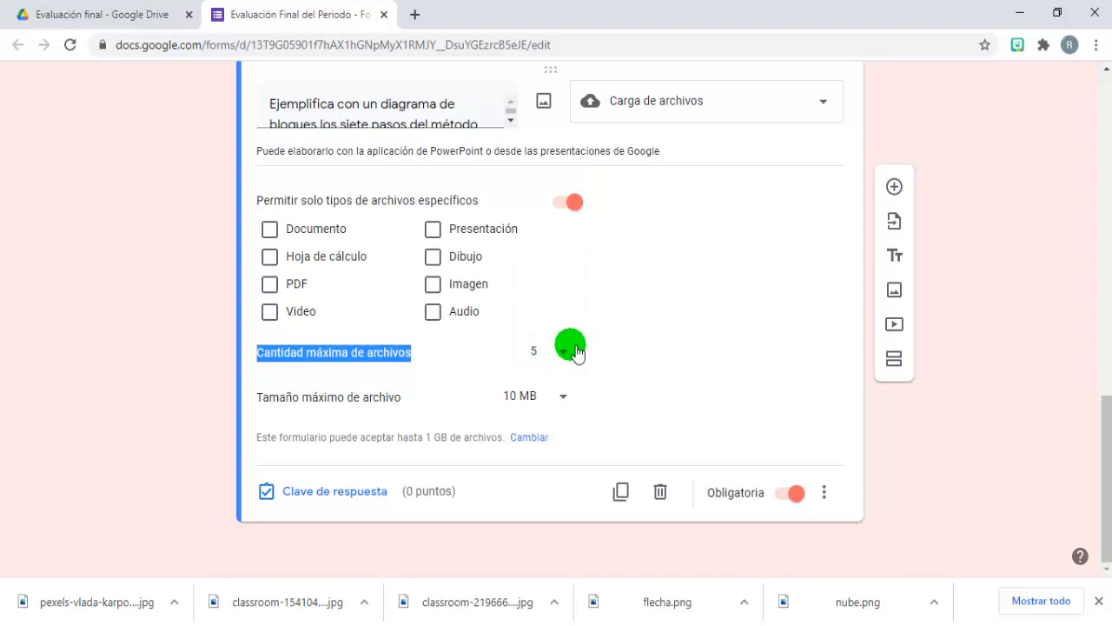
left_click(571, 353)
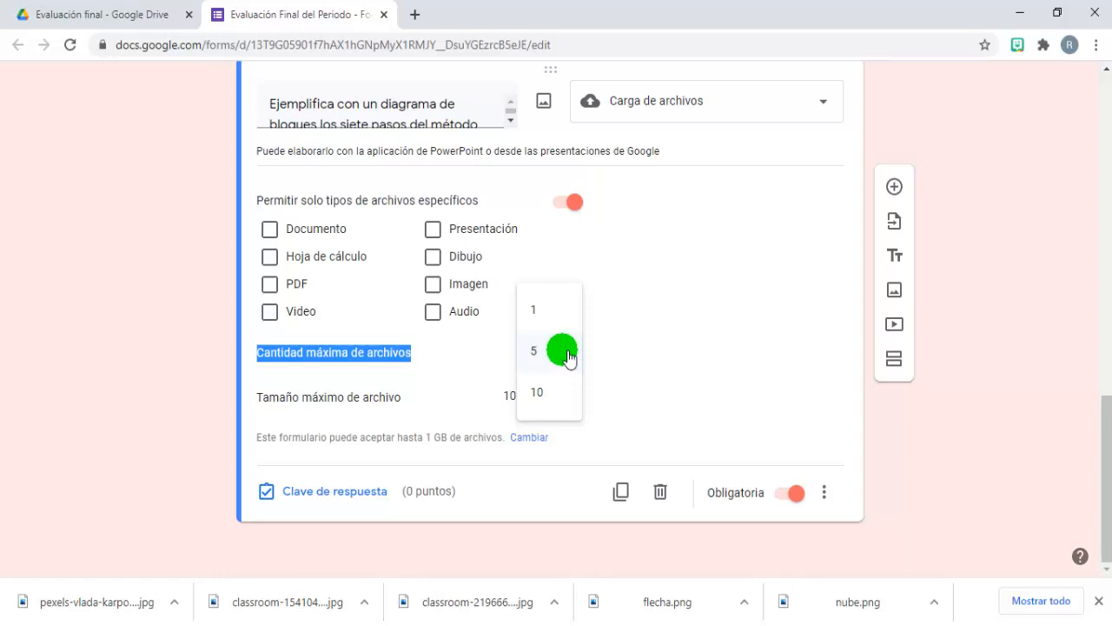
left_click(565, 352)
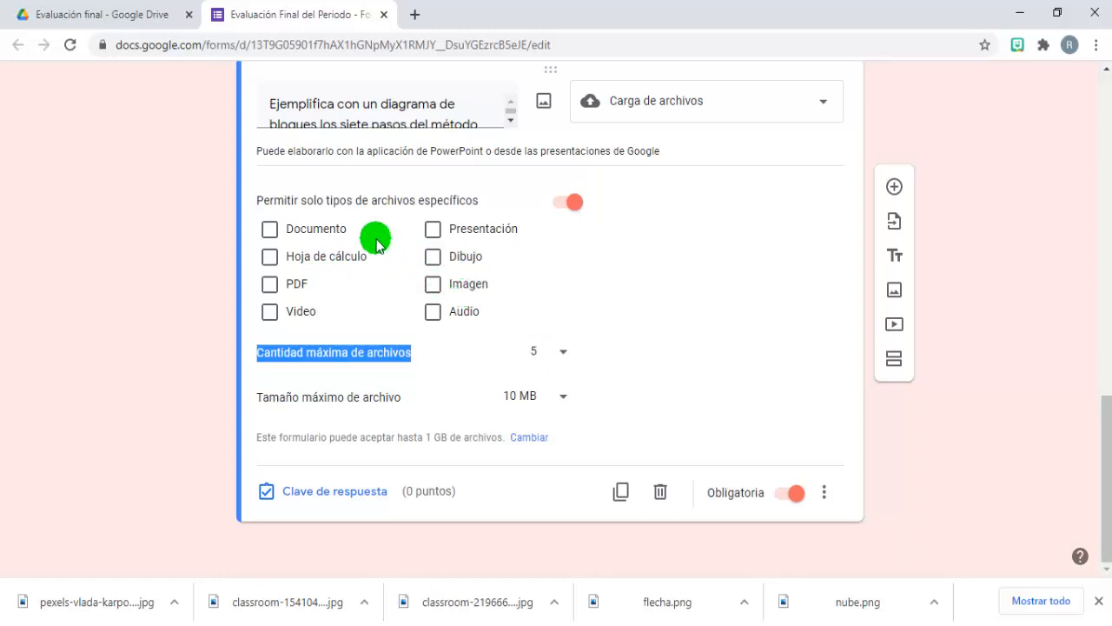
Step: Allow all eight listed file types for the question and turn off its restriction to specific file types
left_click(269, 255)
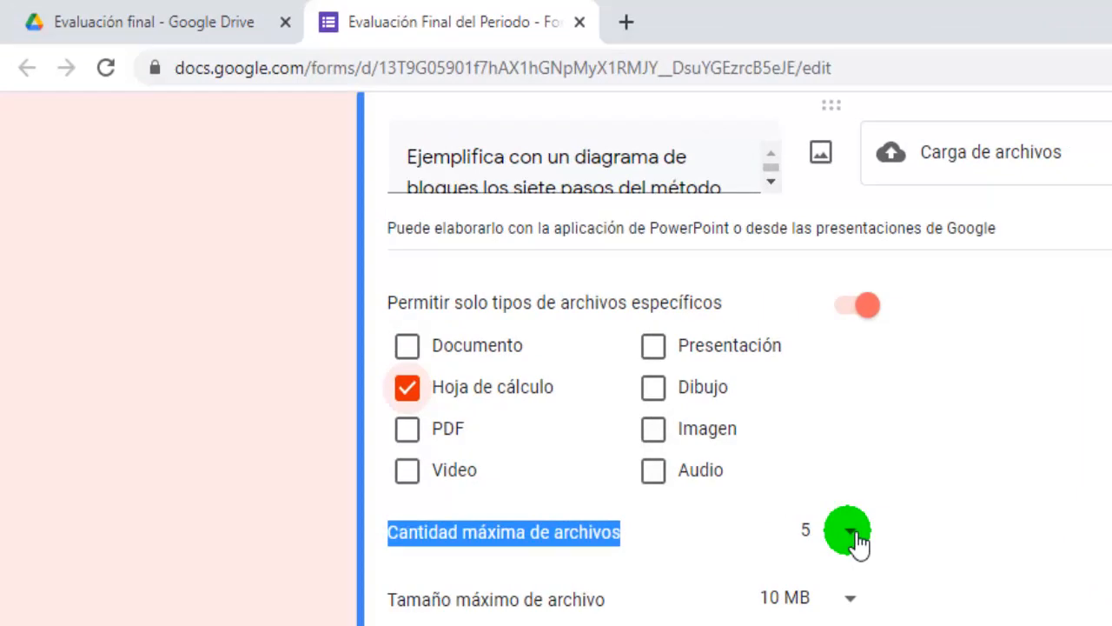
left_click(407, 469)
left_click(654, 469)
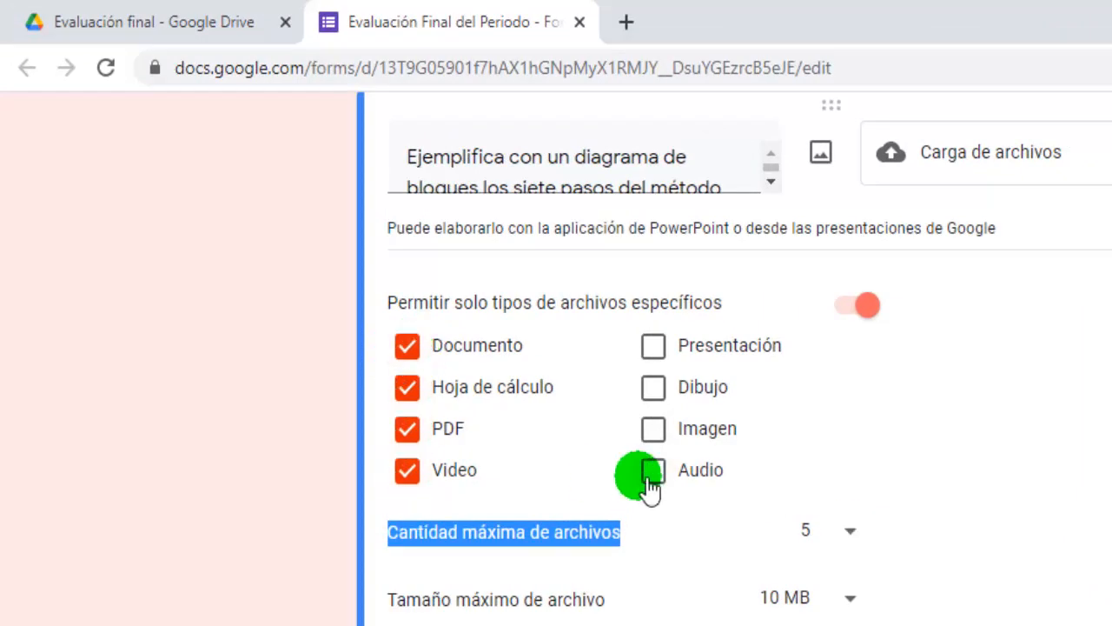
left_click(653, 428)
left_click(654, 387)
left_click(654, 345)
left_click(860, 322)
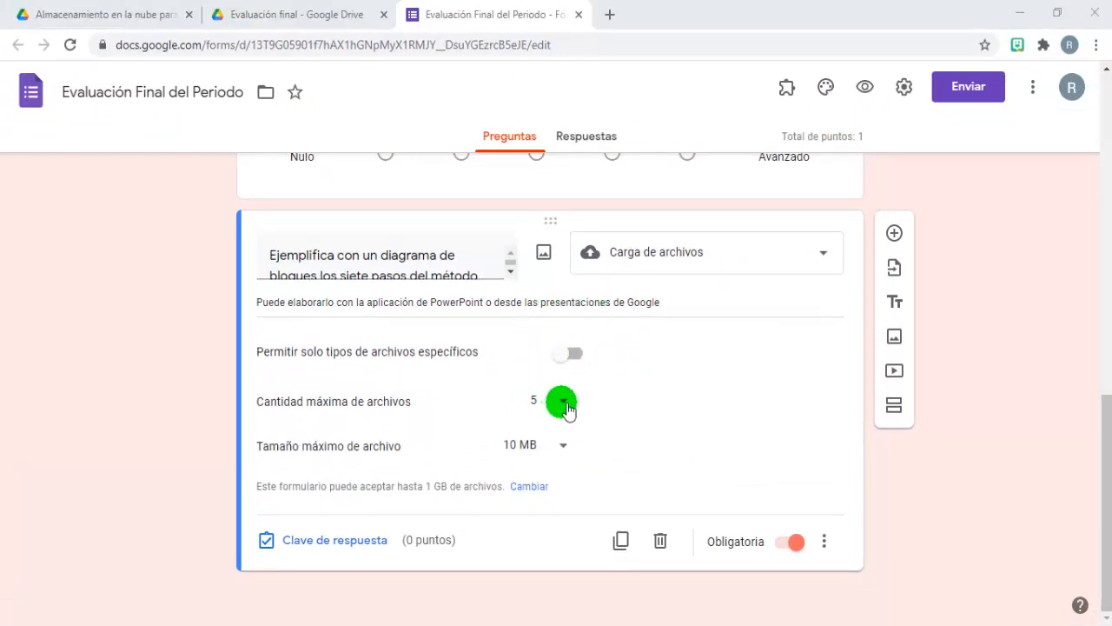
Step: Preview the form and select Libro1-excel.xlsx and doc prueba.docx from the device for the scientific method question
left_click(865, 87)
left_click(385, 451)
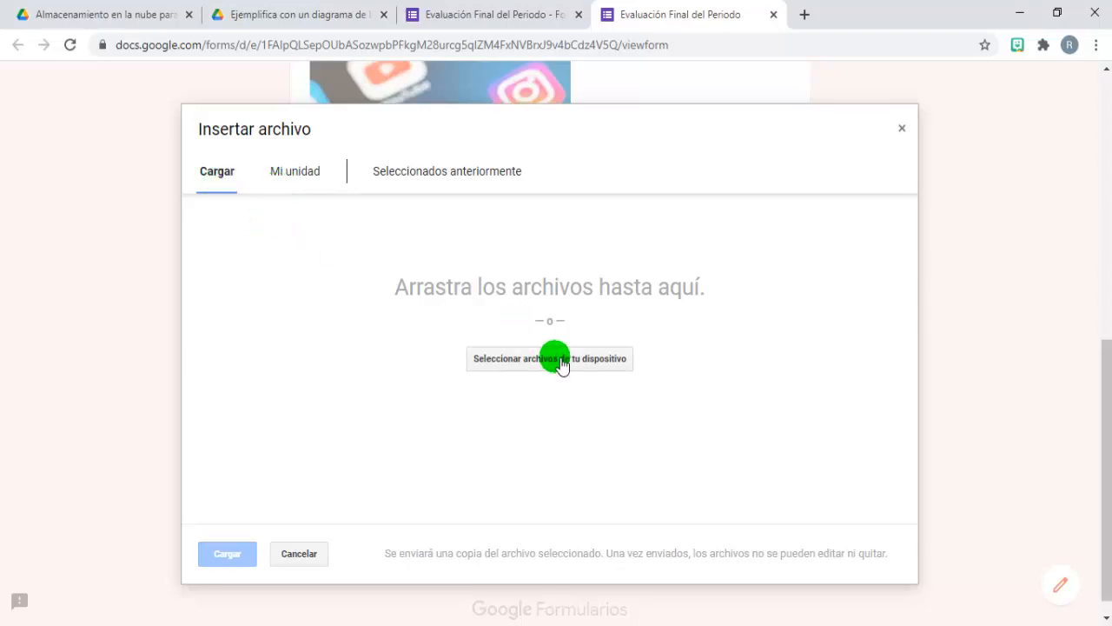
left_click(506, 359)
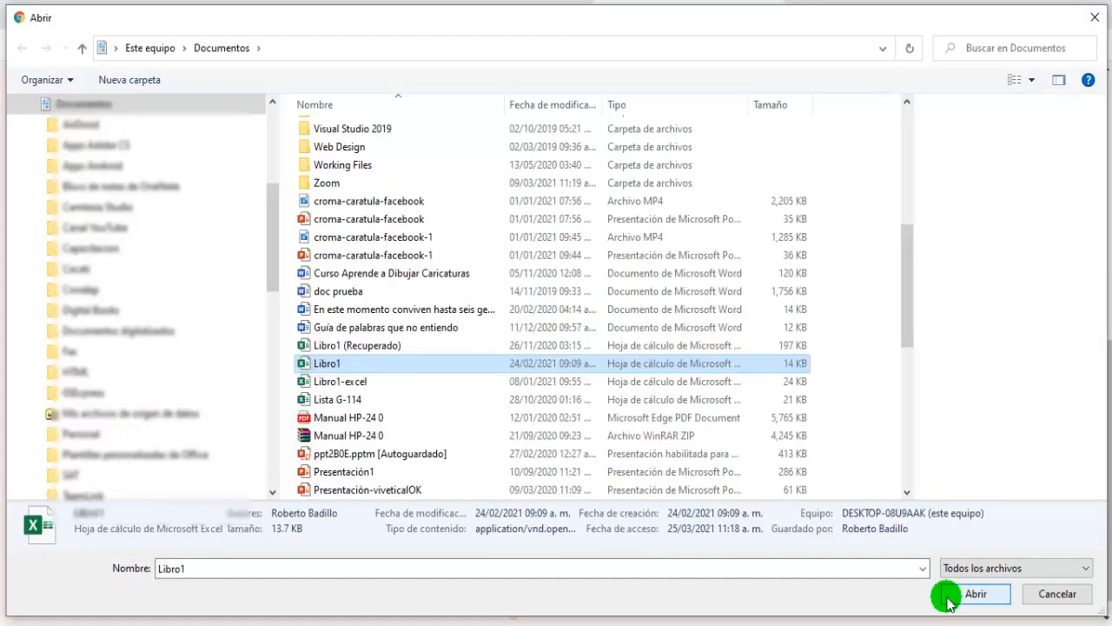
left_click(963, 596)
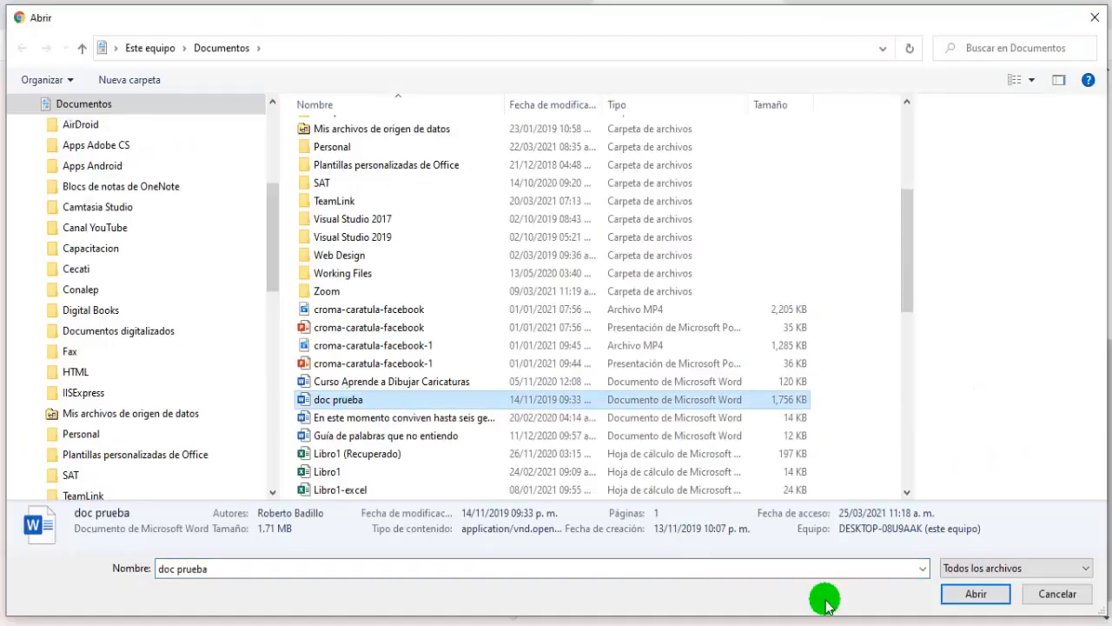
left_click(978, 591)
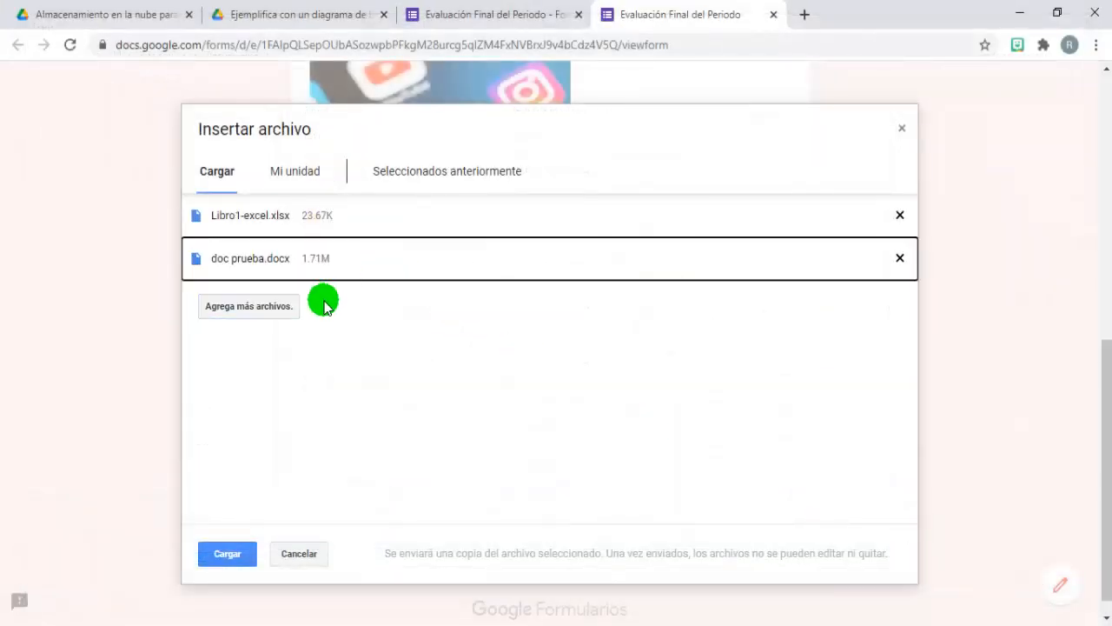
Step: Attach a video from Mi unidad and upload Libro1-excel.xlsx and doc prueba.docx as answers to the scientific method question
left_click(292, 172)
scroll(659, 408, "down", 2)
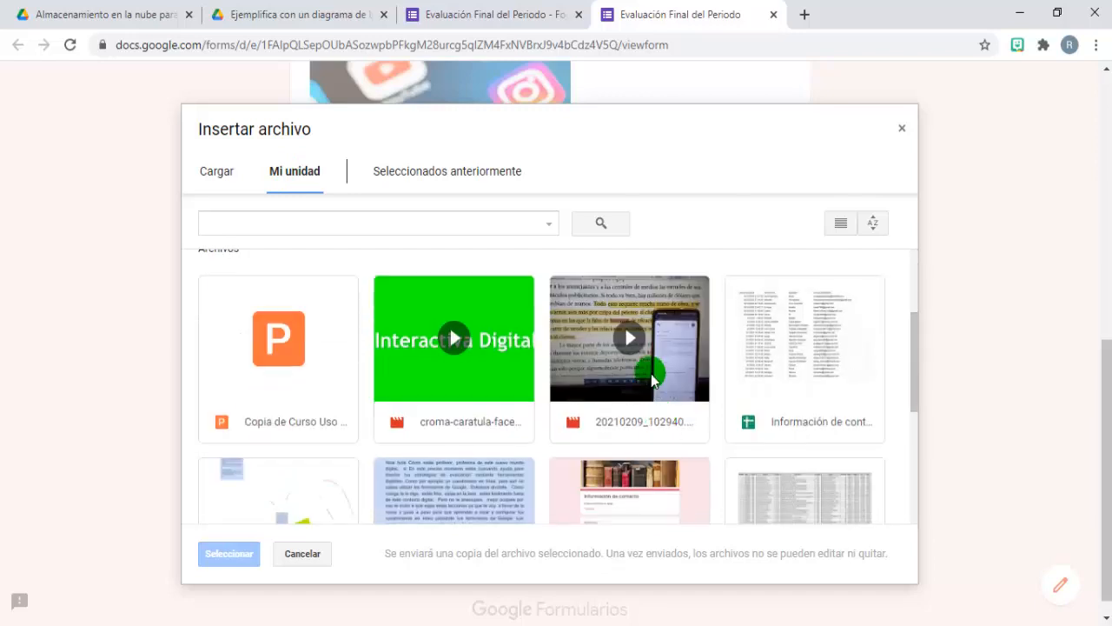
left_click(651, 380)
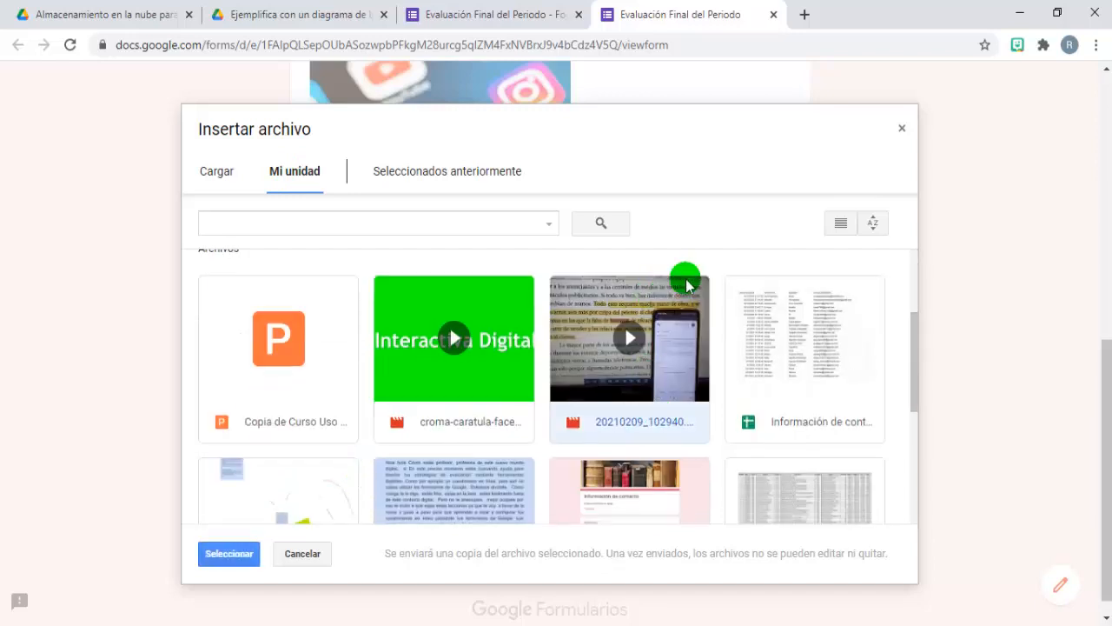
left_click(229, 554)
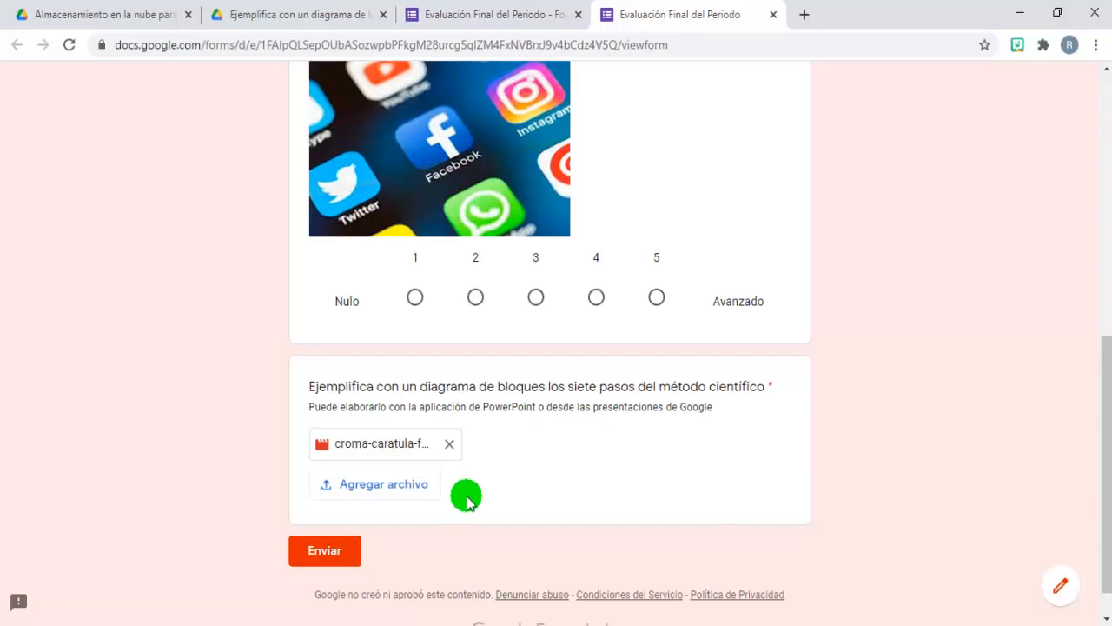
left_click(415, 489)
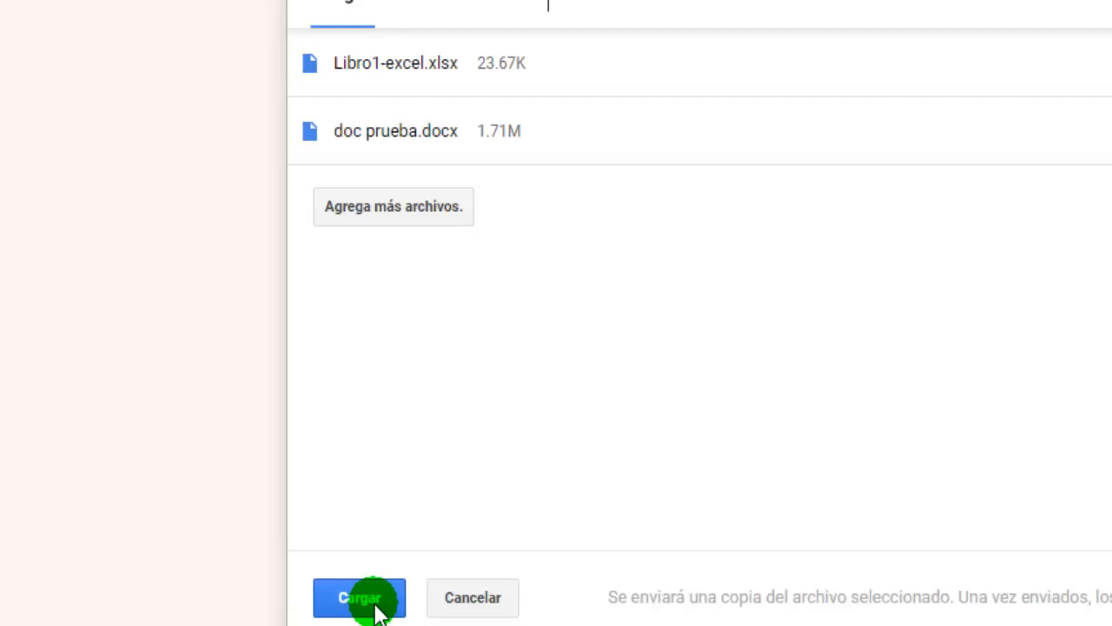
left_click(374, 605)
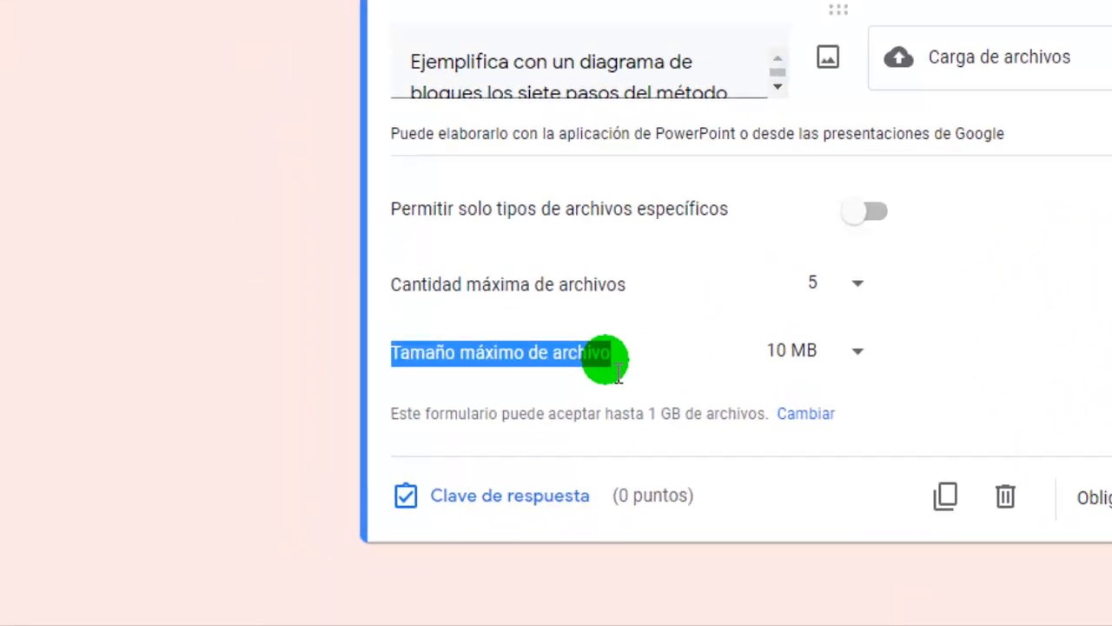
Step: In the form editor, try maximum file sizes of 10 MB and 100 MB for the file upload question
left_click(861, 355)
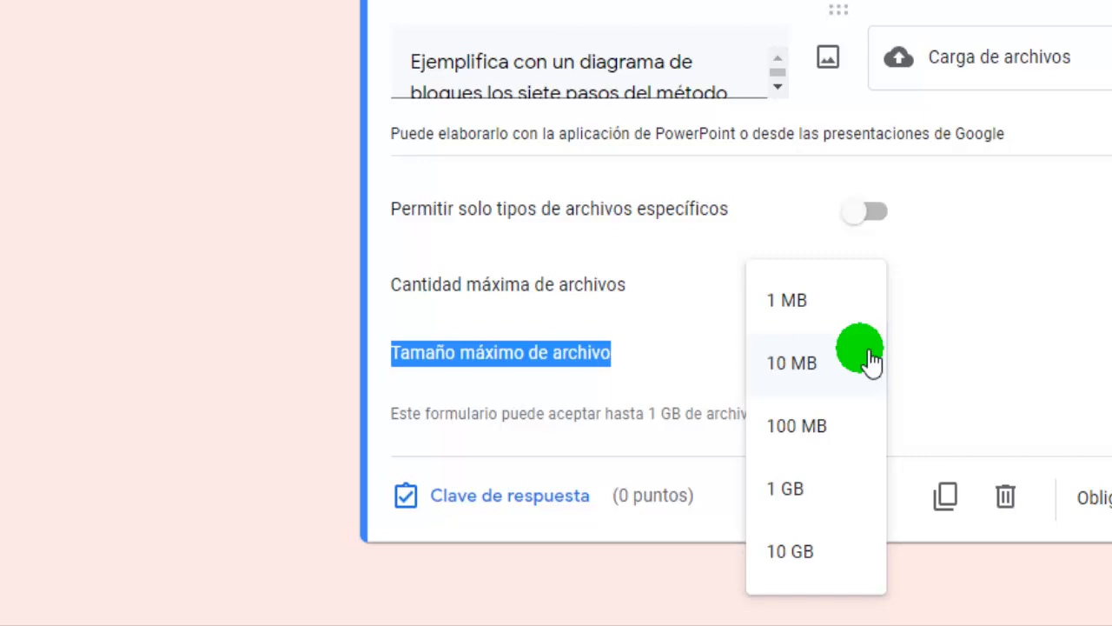
left_click(869, 360)
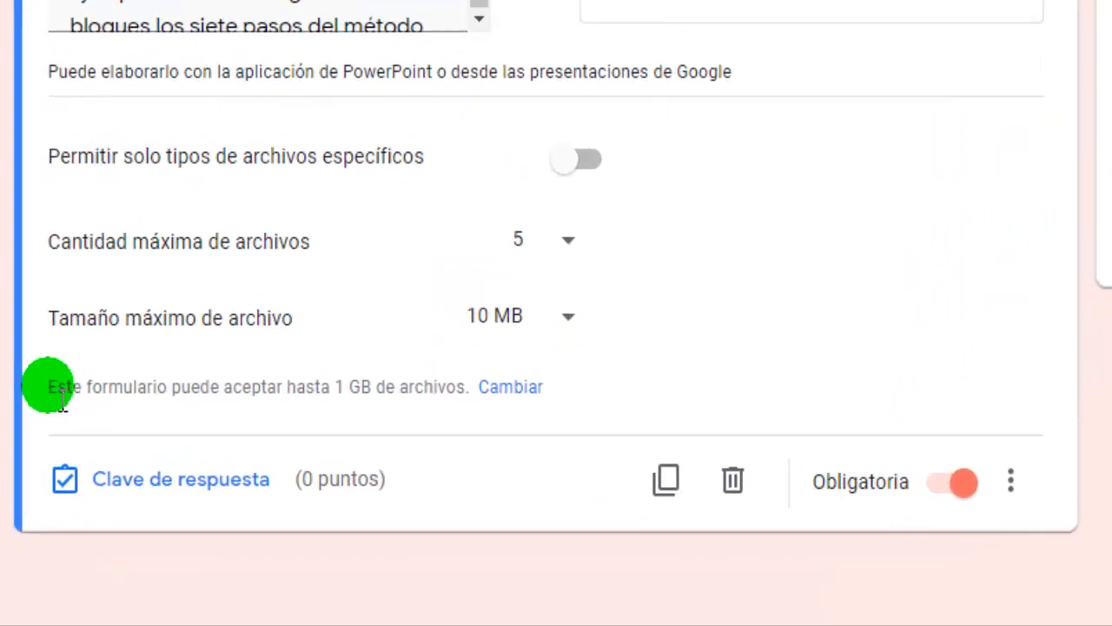
left_click_drag(48, 386, 471, 408)
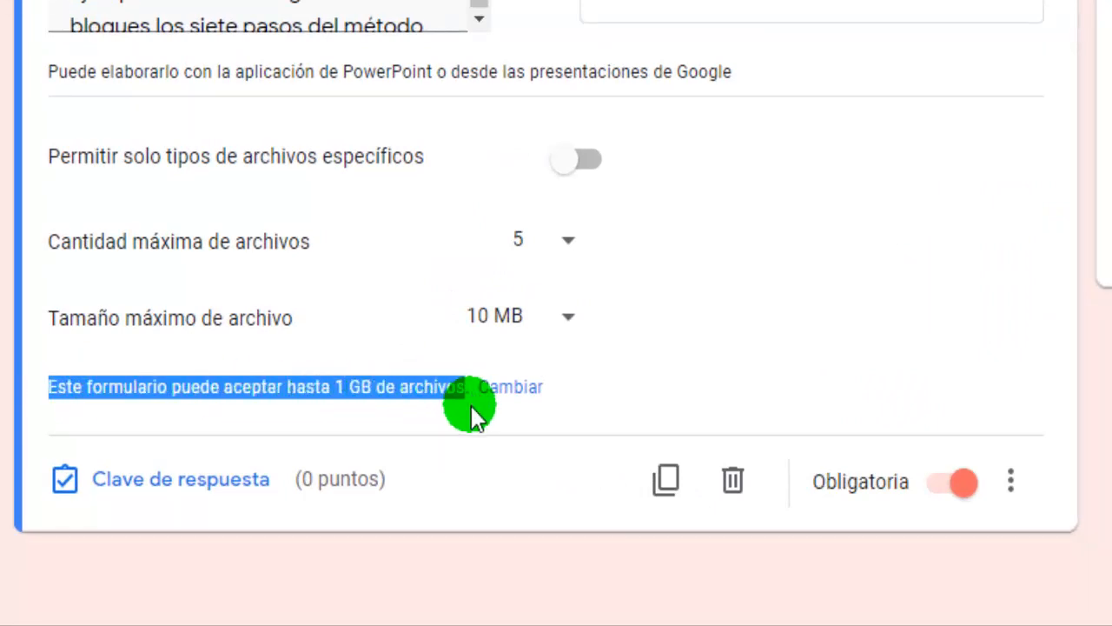
left_click(569, 318)
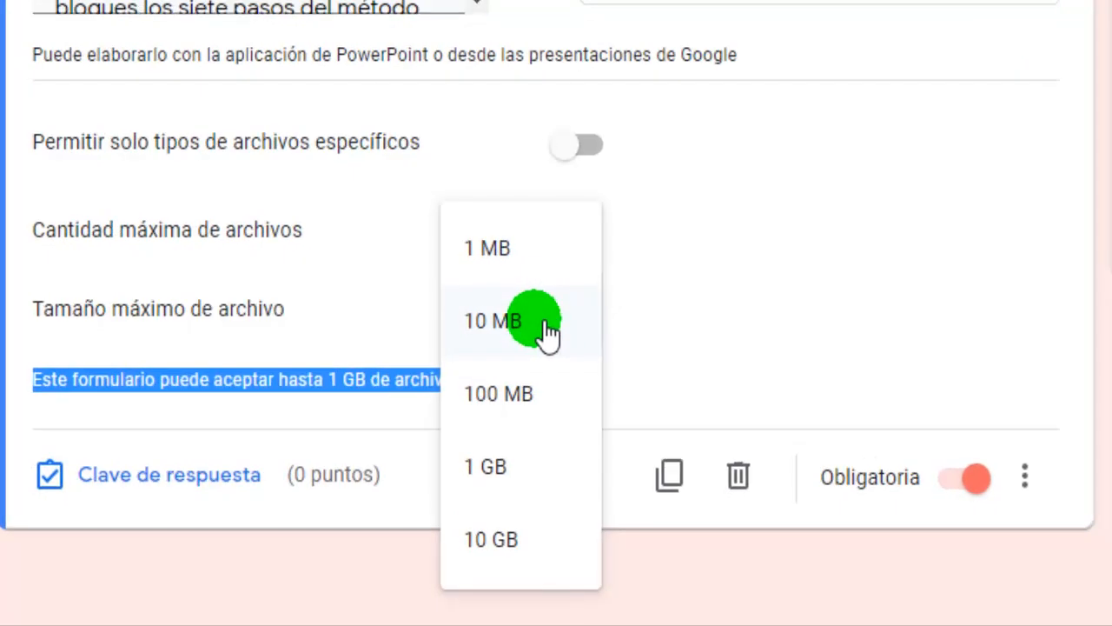
left_click(518, 396)
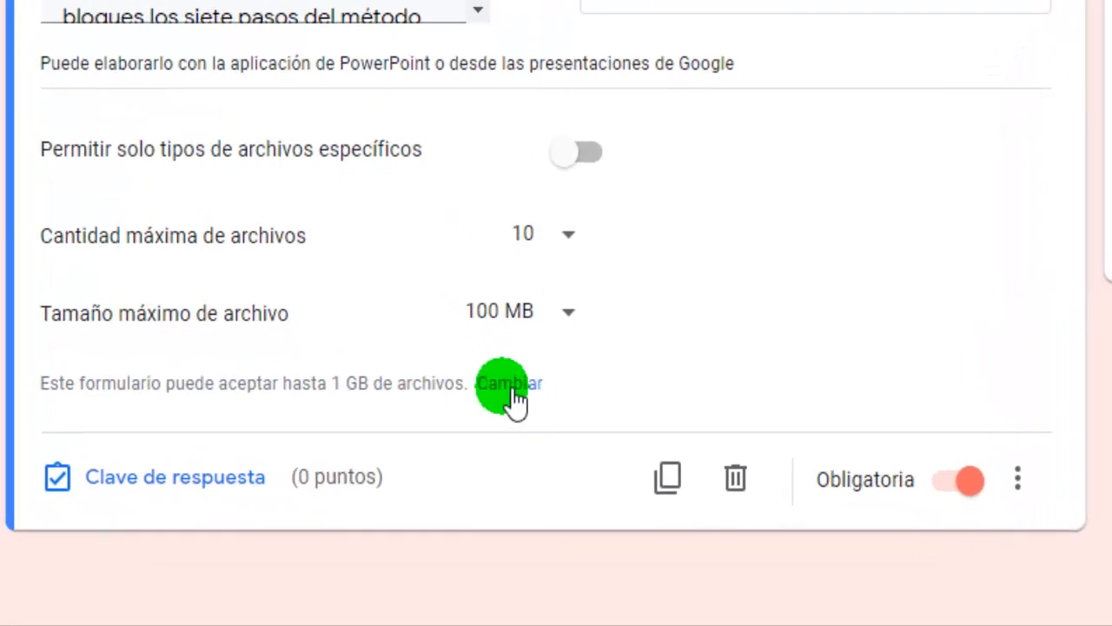
Step: Open the size options for all of the form's file uploads and check the storage available in Google Drive
left_click(511, 384)
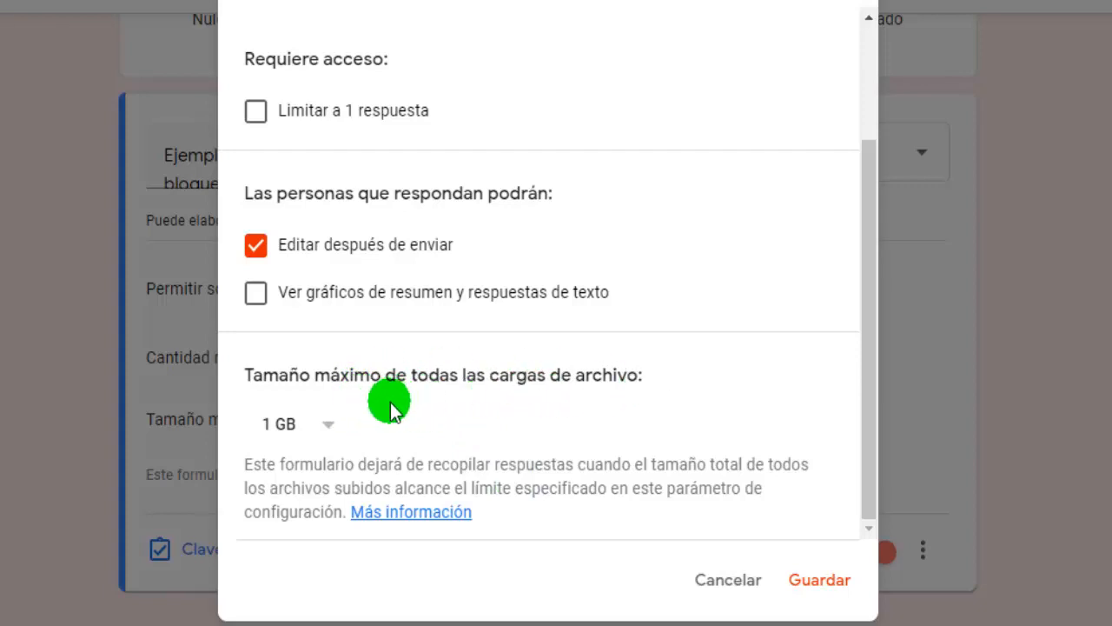
left_click(335, 432)
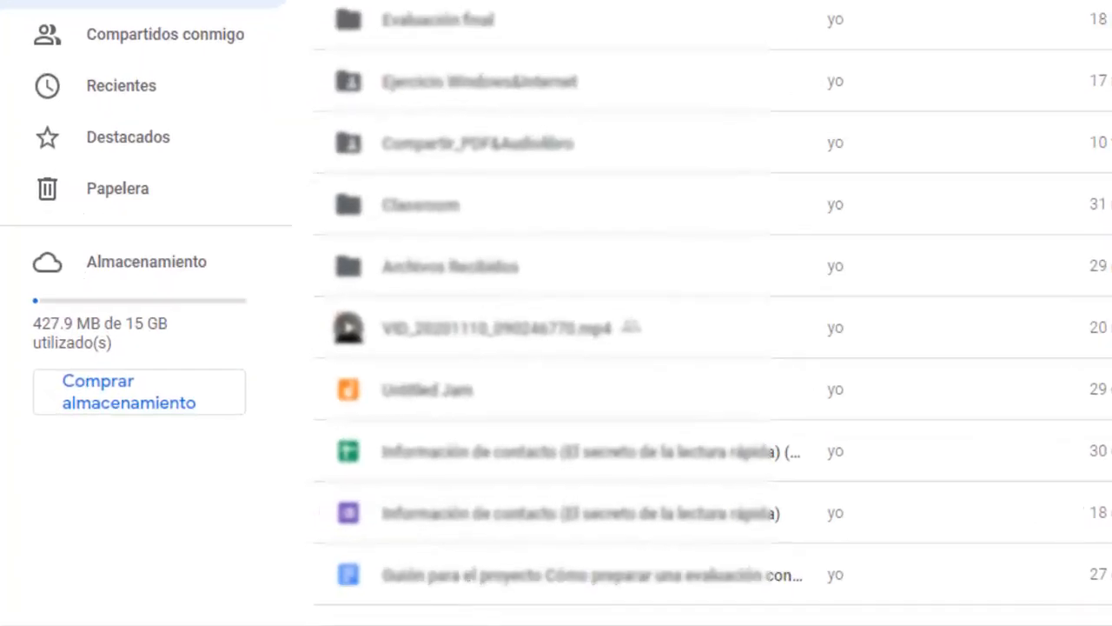
left_click(373, 1)
left_click(374, 1)
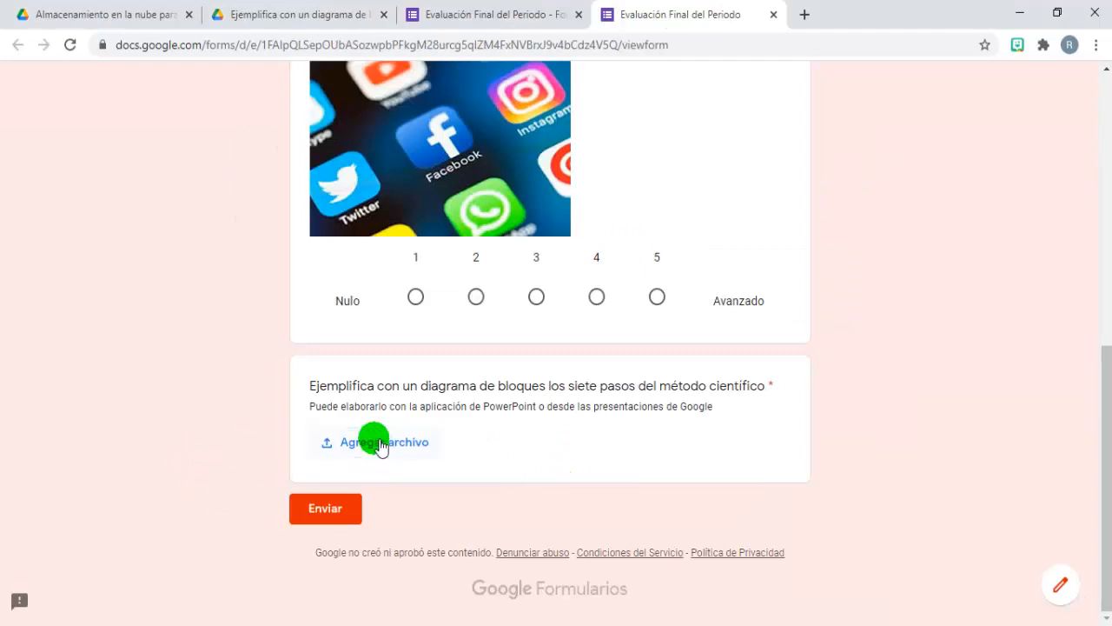
Step: In the form preview, add the video prueba-1 file from the device to the scientific method question
left_click(380, 443)
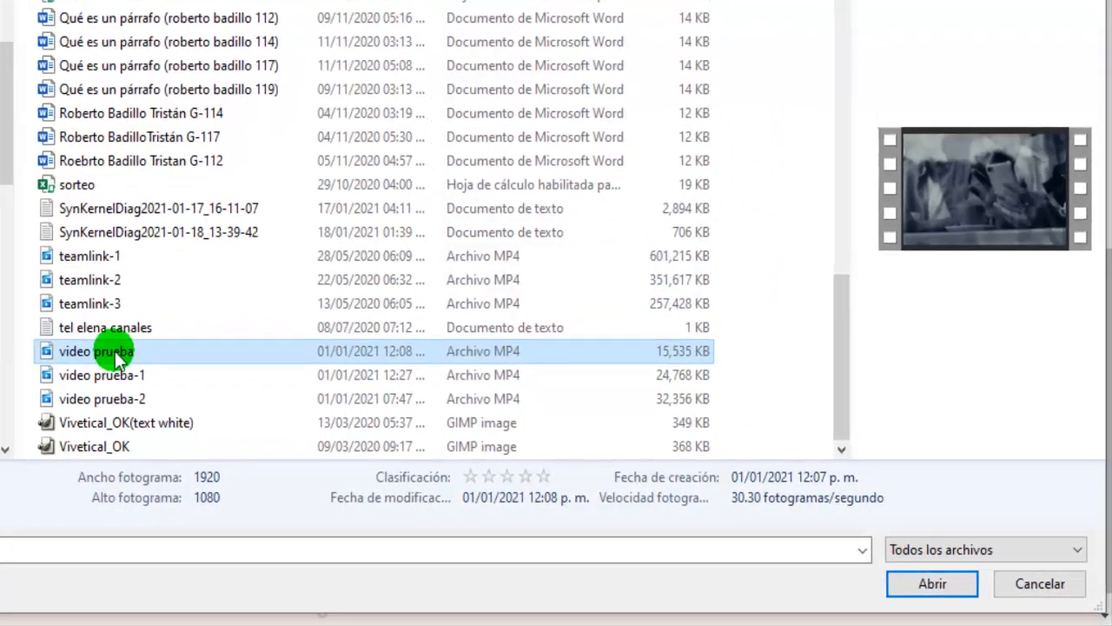
left_click(556, 379)
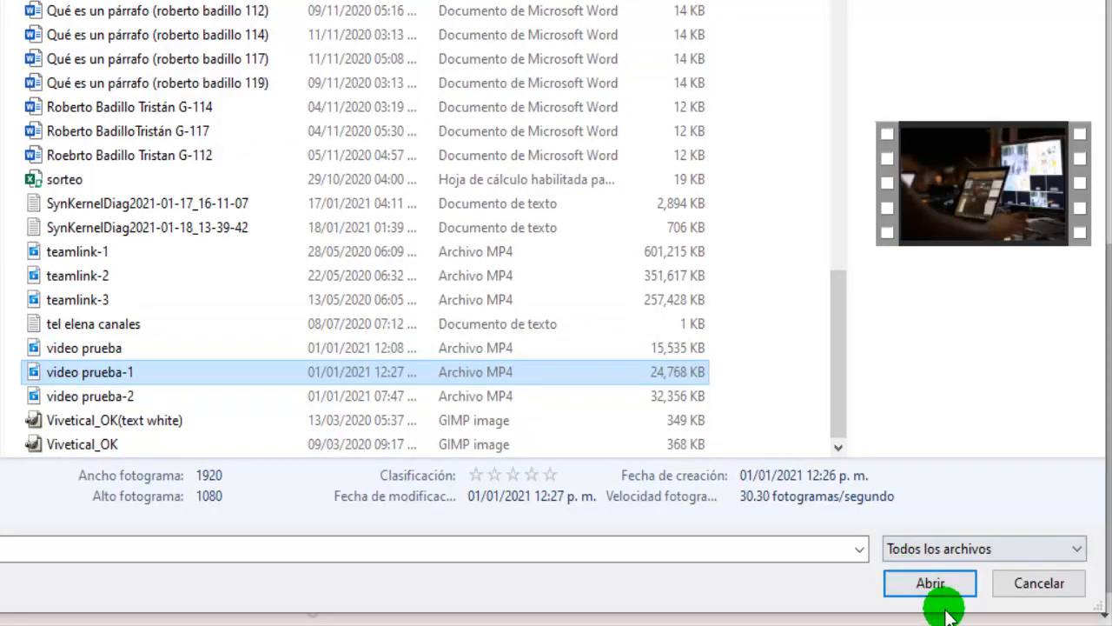
left_click(928, 580)
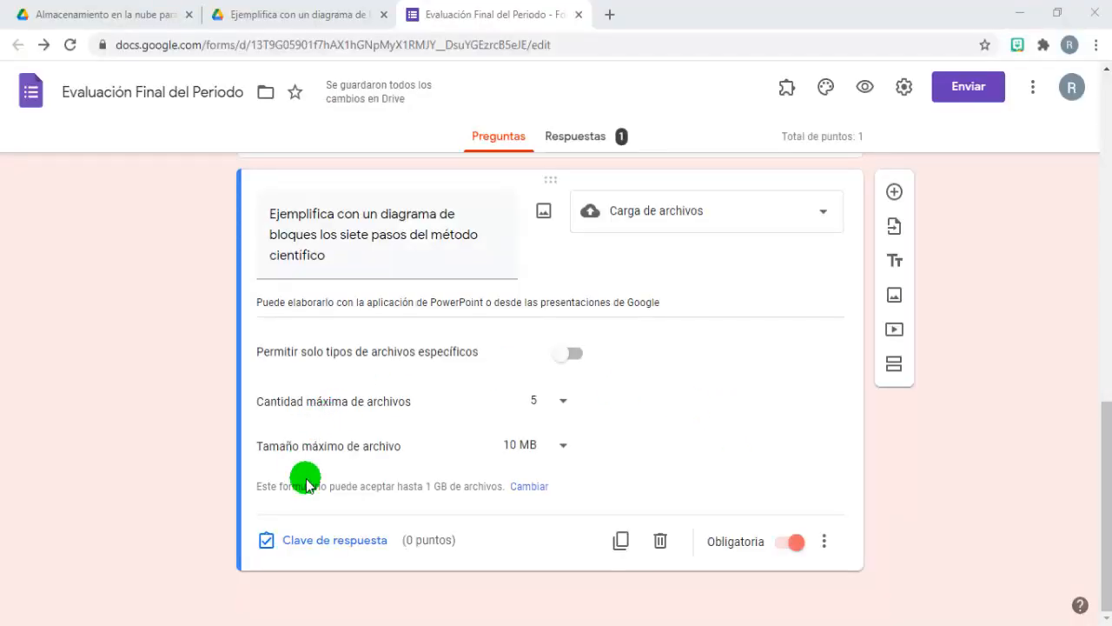
Step: Assign 5 points to the scientific method question in its answer key and start adding a file in the form preview
left_click(308, 540)
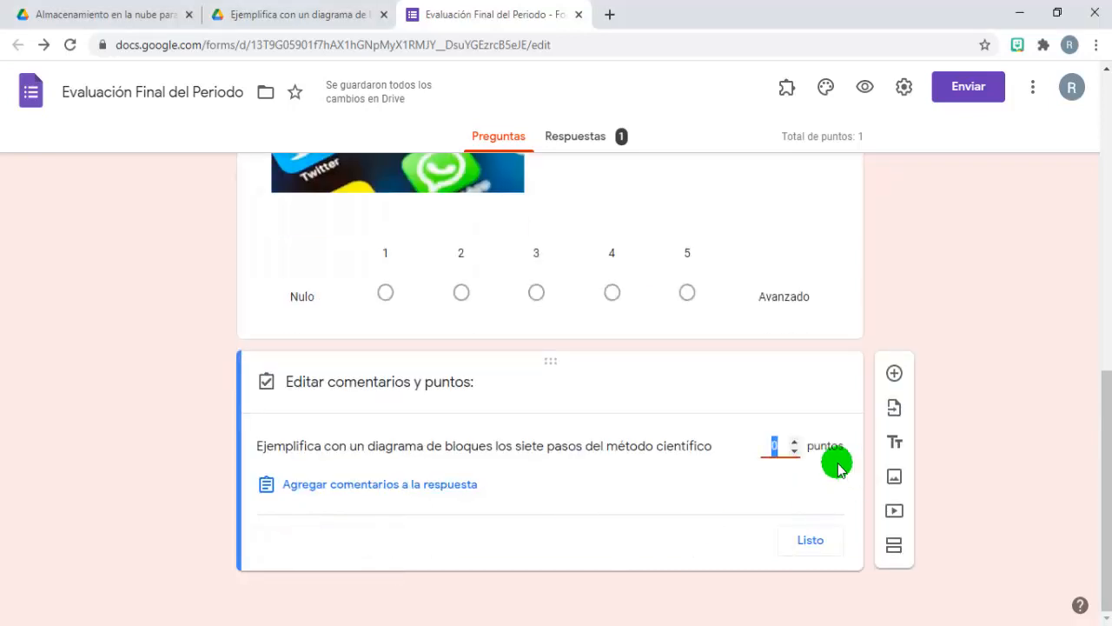
left_click(795, 442)
left_click(795, 441)
left_click(796, 441)
left_click(795, 442)
left_click(795, 441)
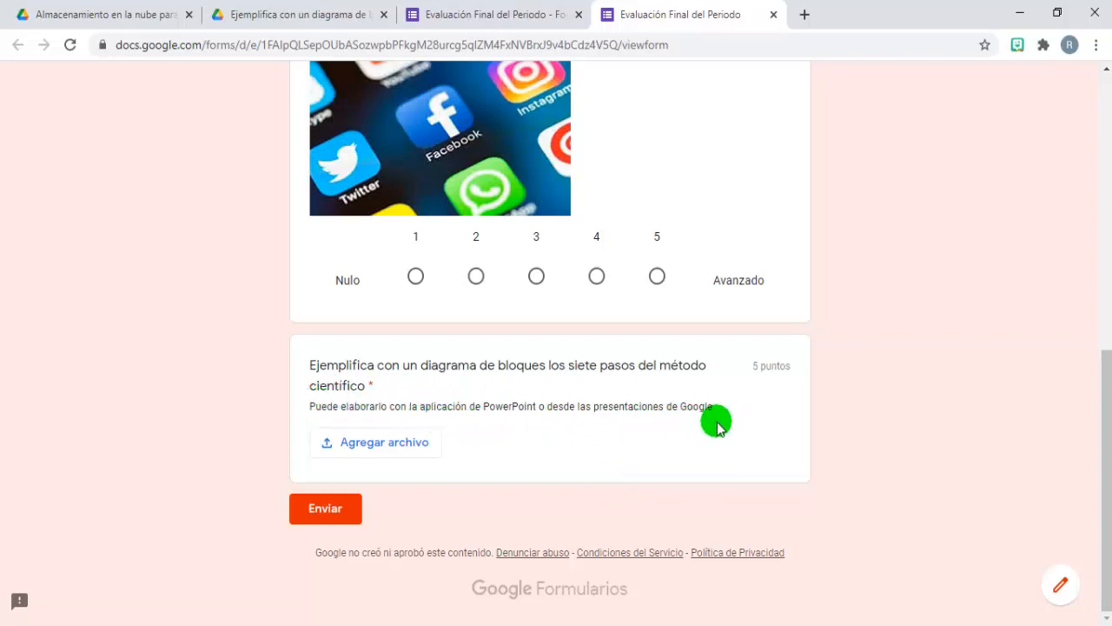
left_click(395, 447)
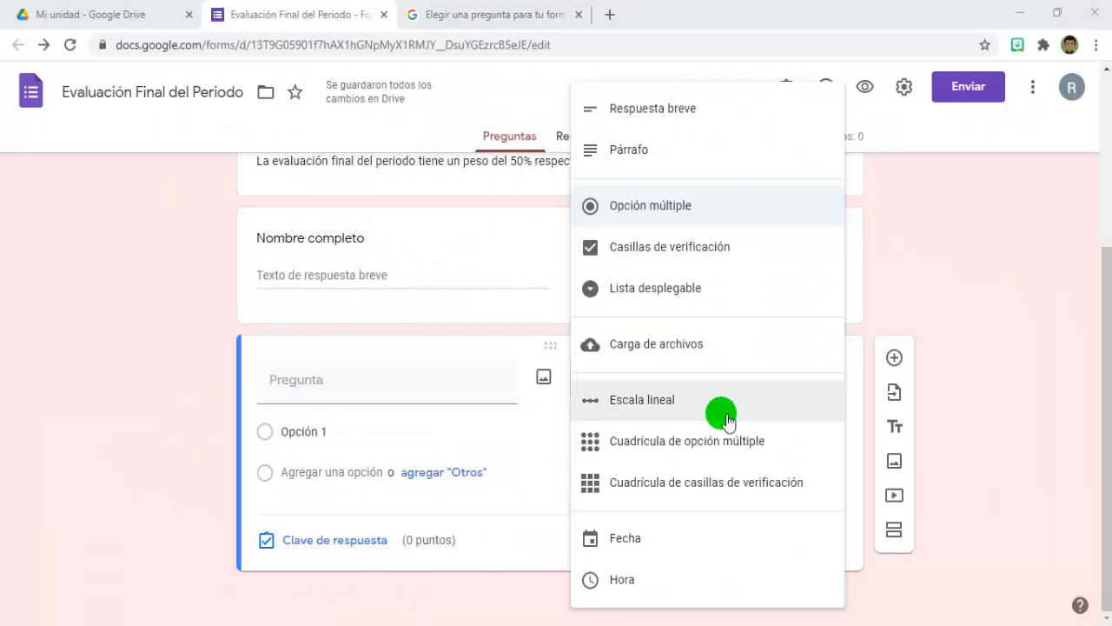
Step: Change the new question below Nombre completo to Escala lineal and set its range from 1 to 10
left_click(658, 405)
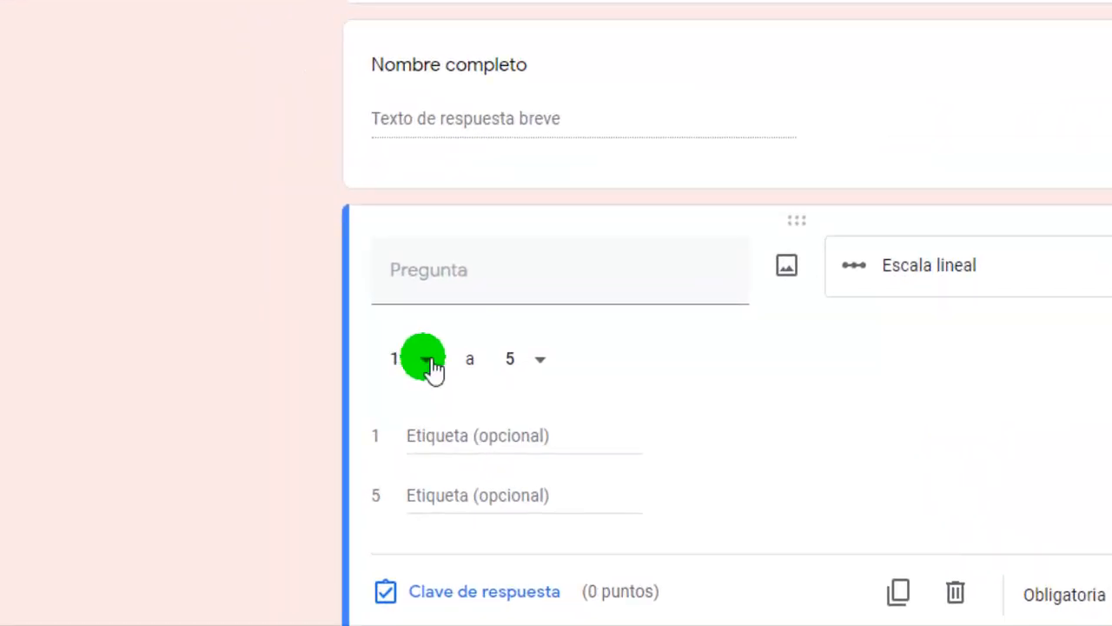
left_click(432, 368)
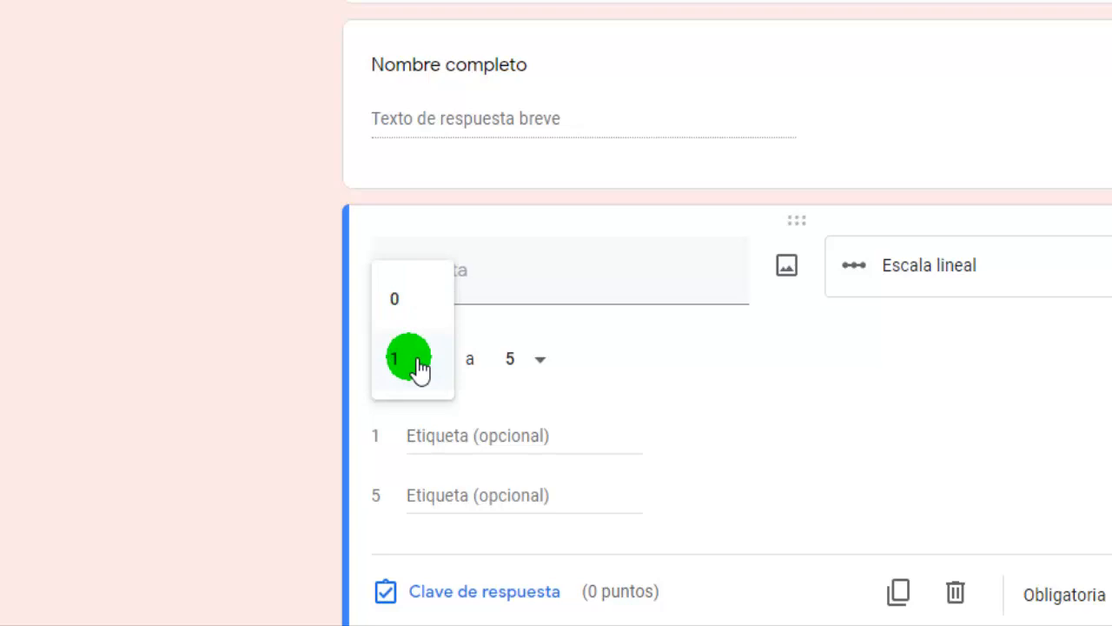
left_click(421, 368)
left_click(543, 366)
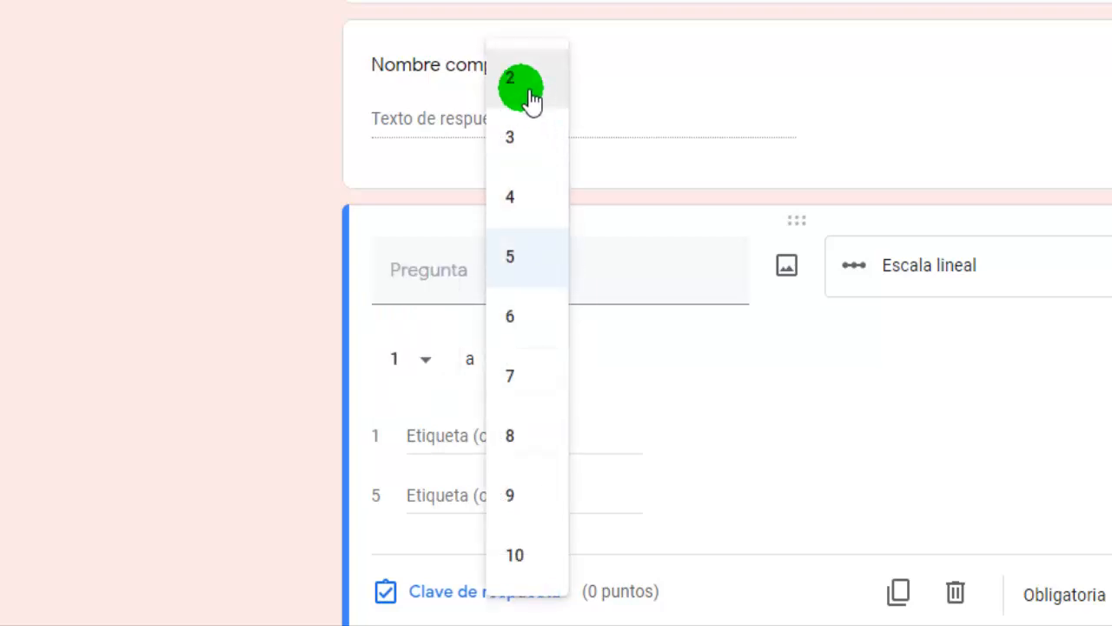
left_click(529, 577)
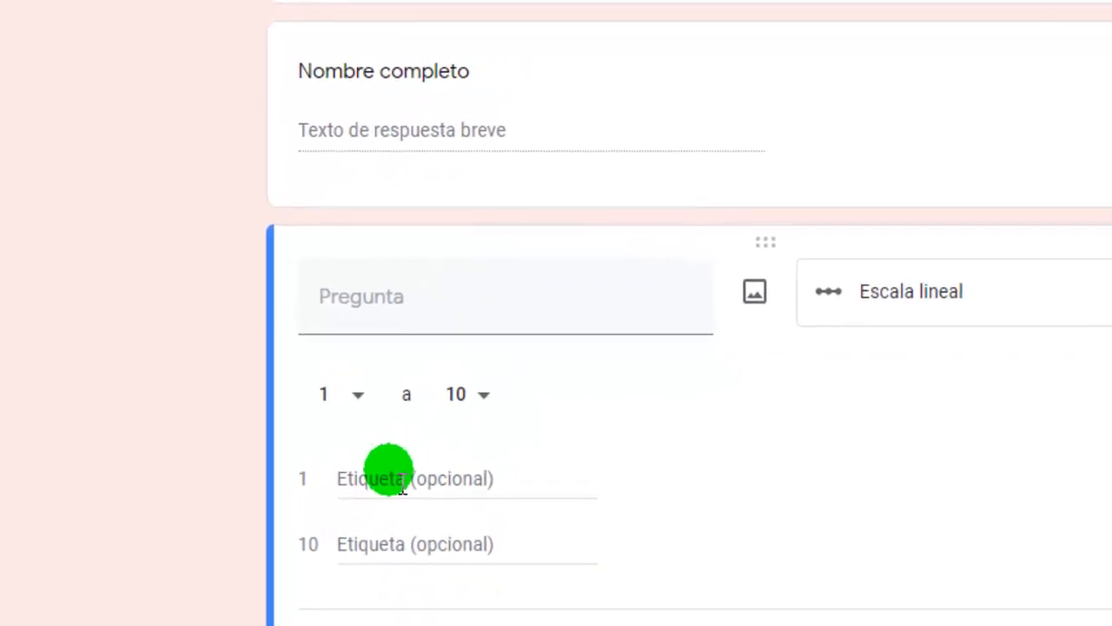
Step: Enter "¿Cuál es tu nivel de experiencia en el uso de la aplicación X?" as the linear scale question's text
left_click(393, 492)
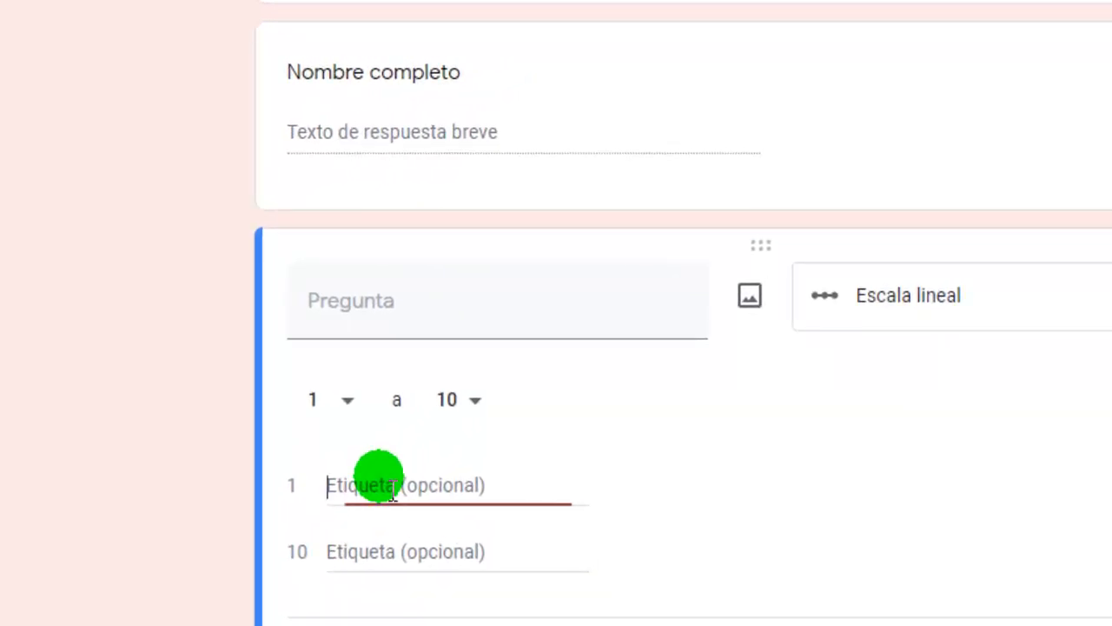
left_click(361, 559)
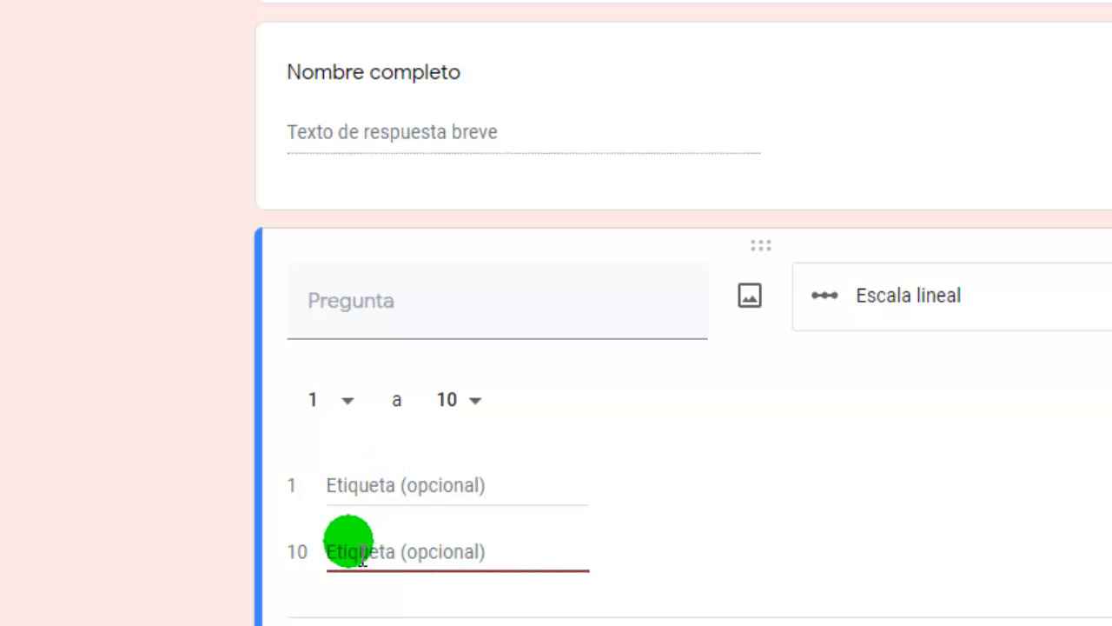
key("shift+Tab")
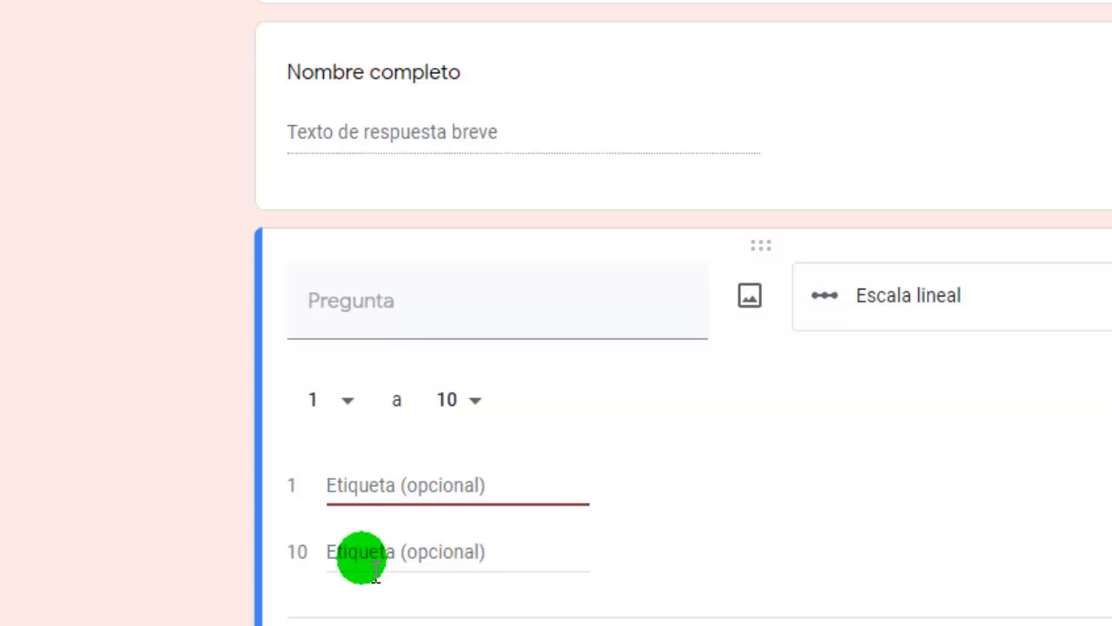
left_click(374, 299)
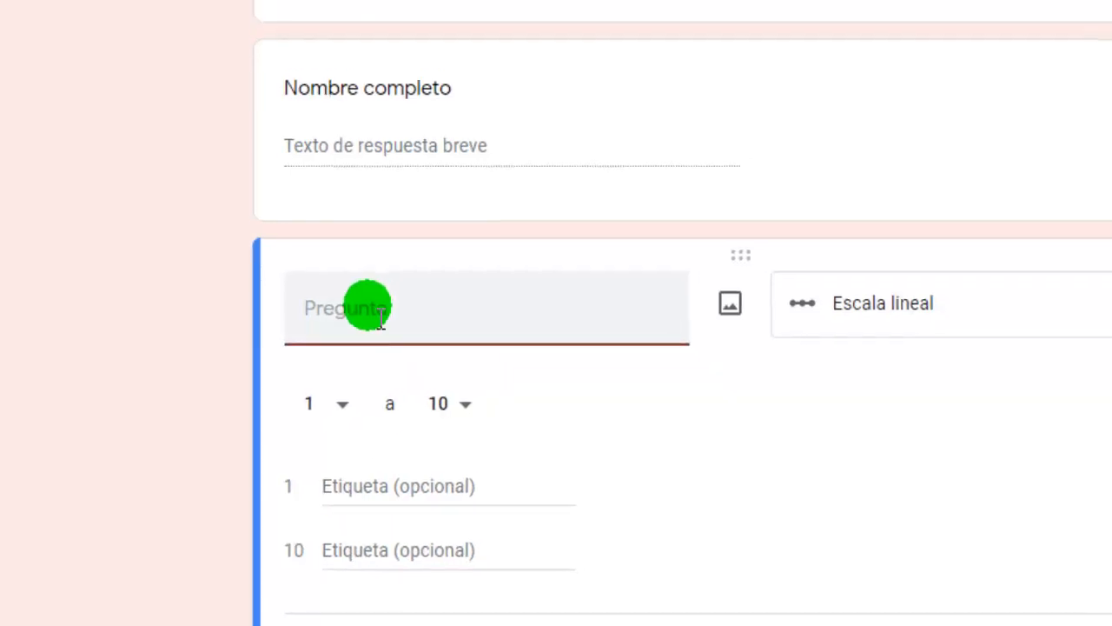
type("¿Cuál es tu nivel de experiencia en el uso de la aplicación X?")
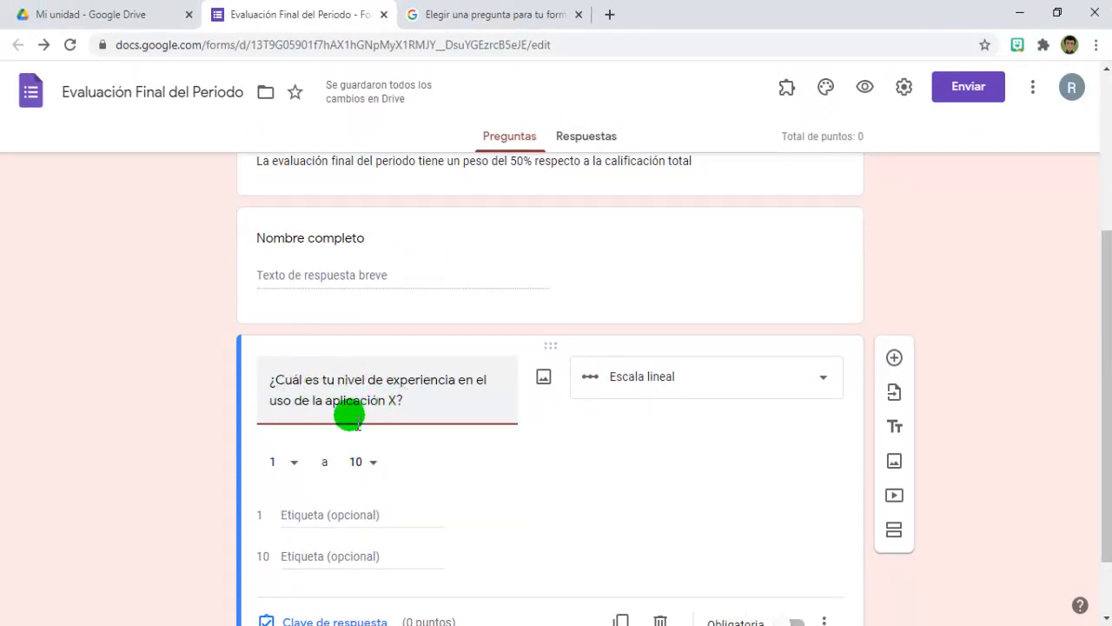
Step: Set the linear scale of the experience level question to run from 1 to 5
left_click(296, 463)
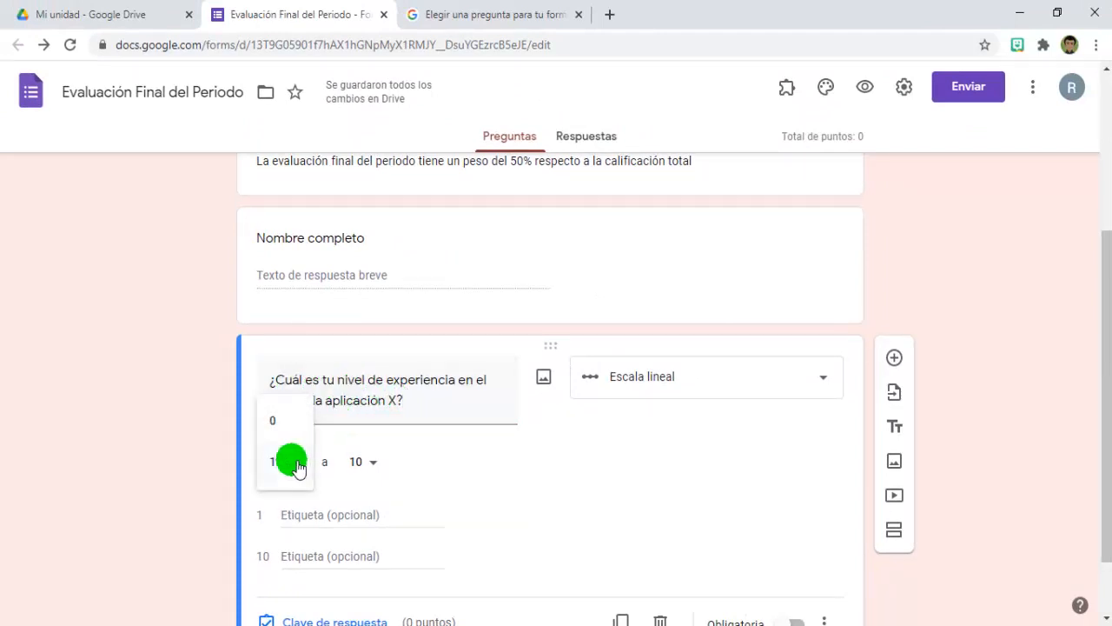
left_click(281, 464)
left_click(370, 462)
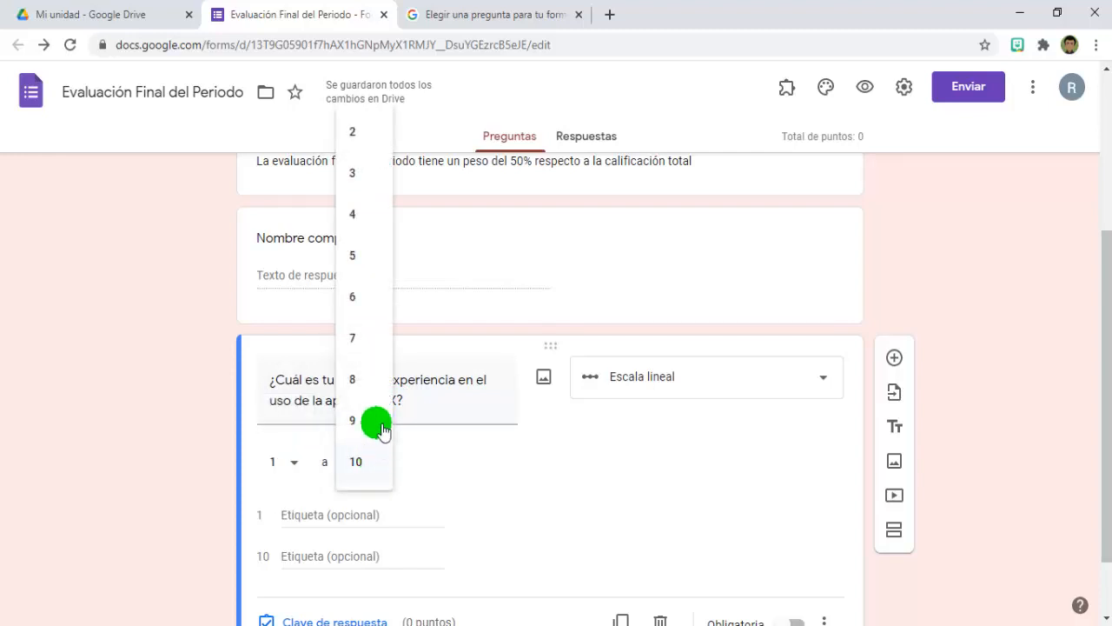
left_click(358, 260)
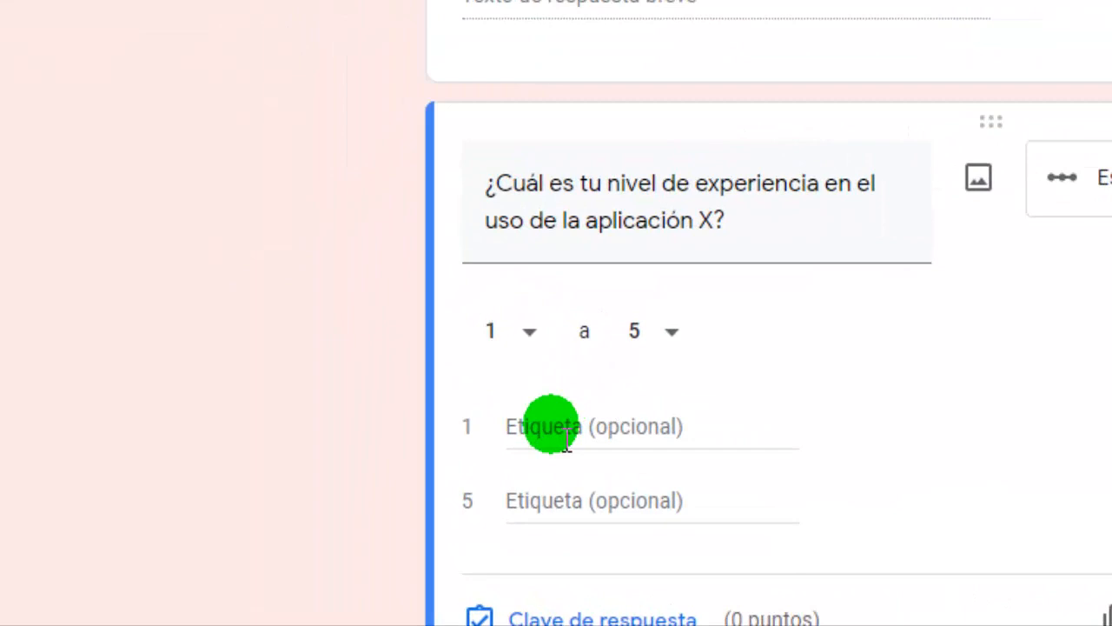
Step: Label the ends of the experience question's linear scale "Nulo" for 1 and "Avanzado" for 5
left_click(566, 437)
type("Nu")
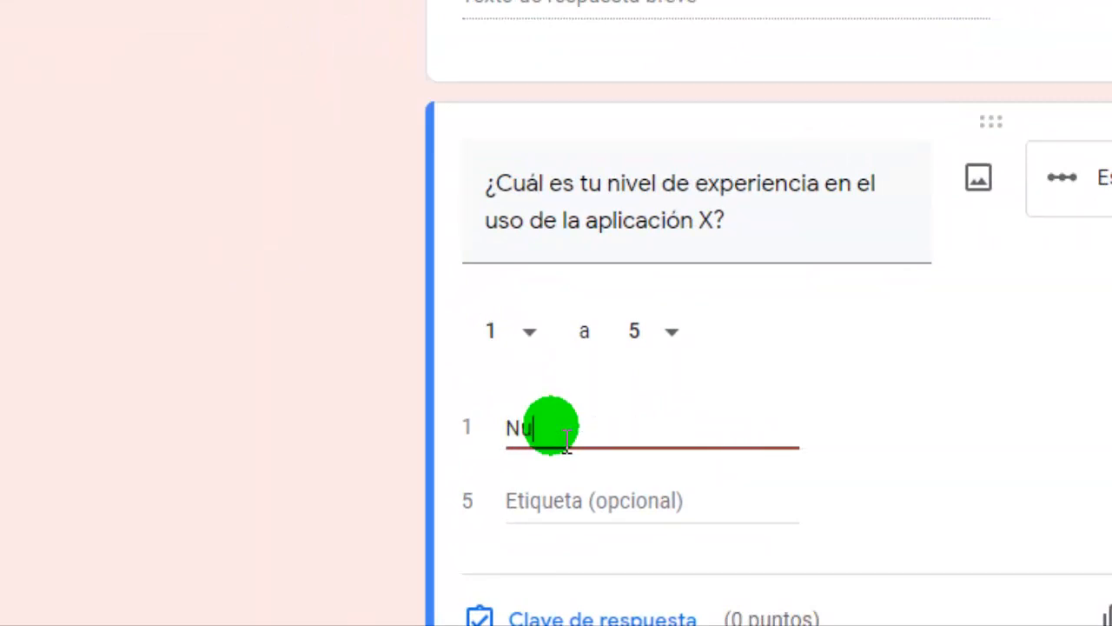
type("lo")
left_click(540, 527)
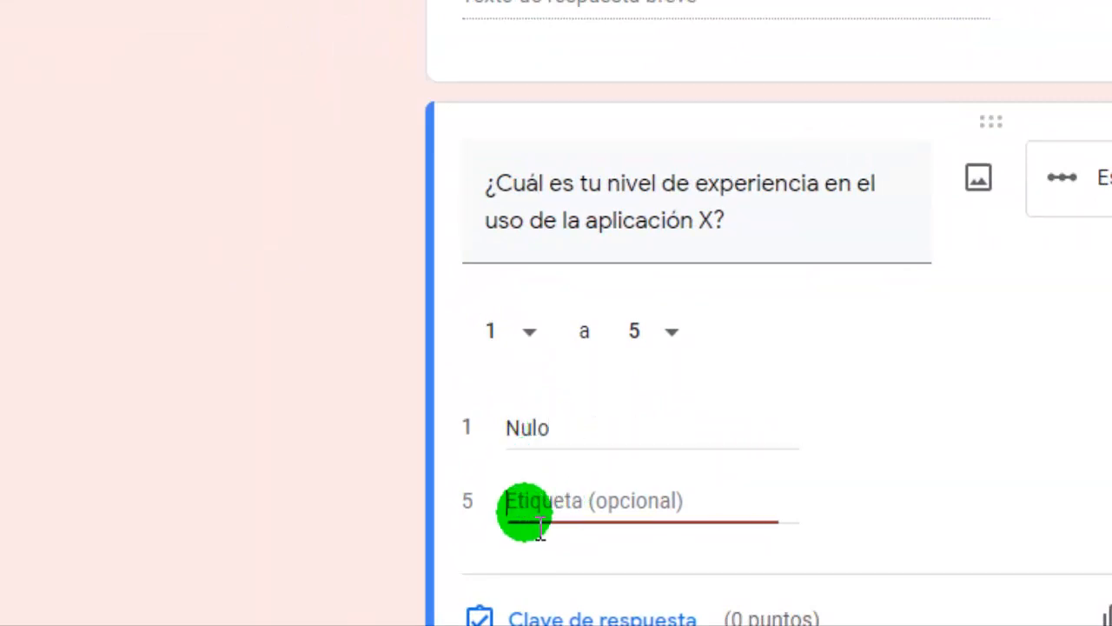
type("Avanzado")
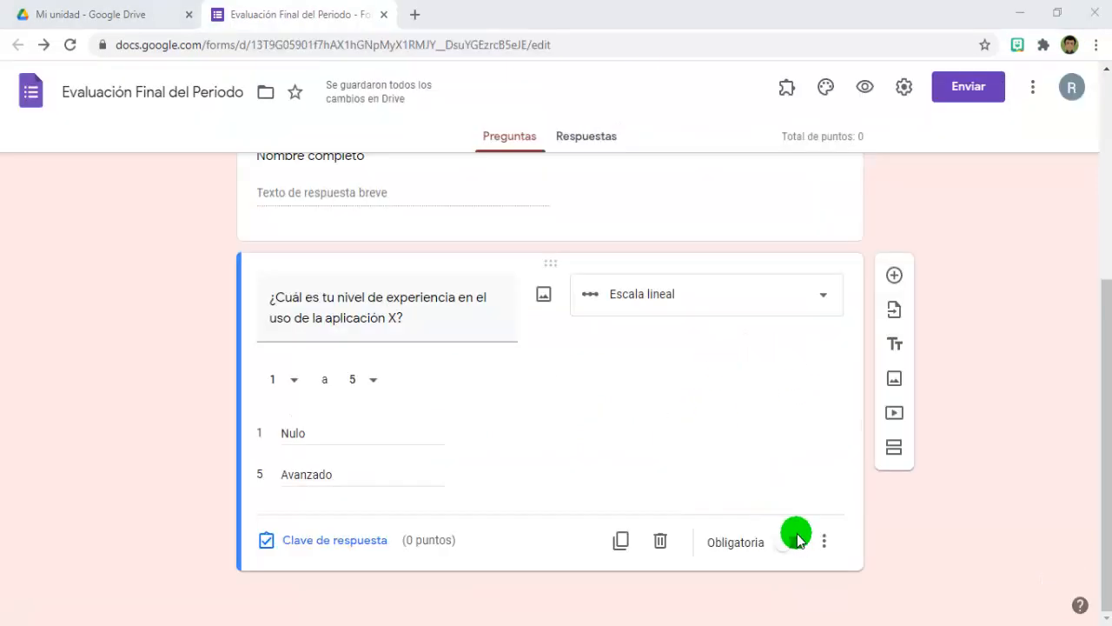
Step: Make the experience question required and add the description "Marcar el nivel en la escala que consideres sea tu nivel de experiencia"
left_click(796, 542)
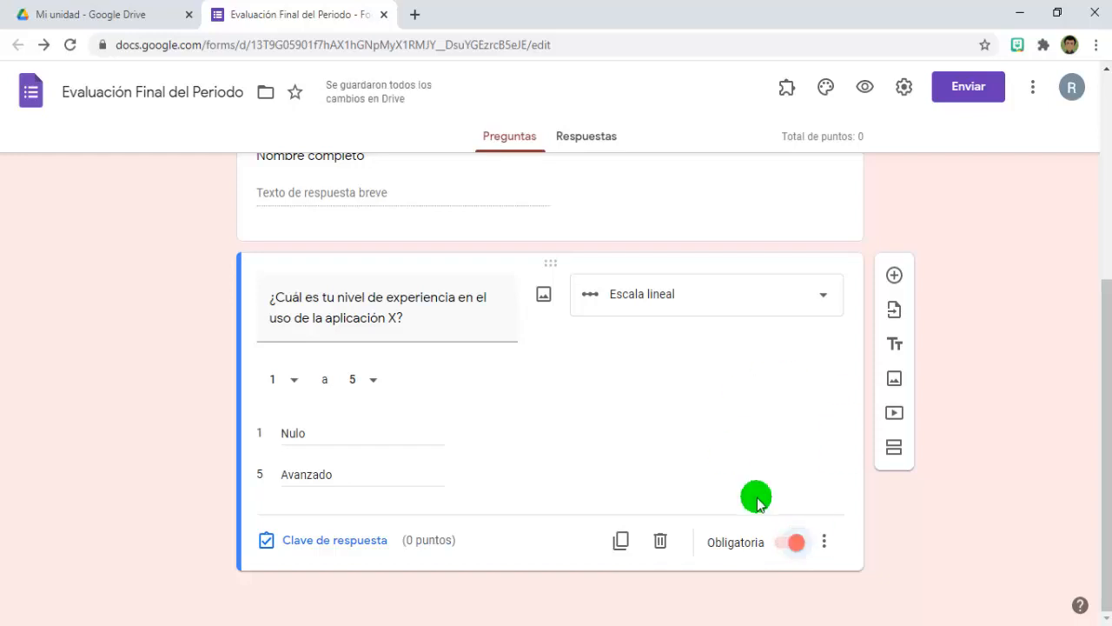
left_click(826, 543)
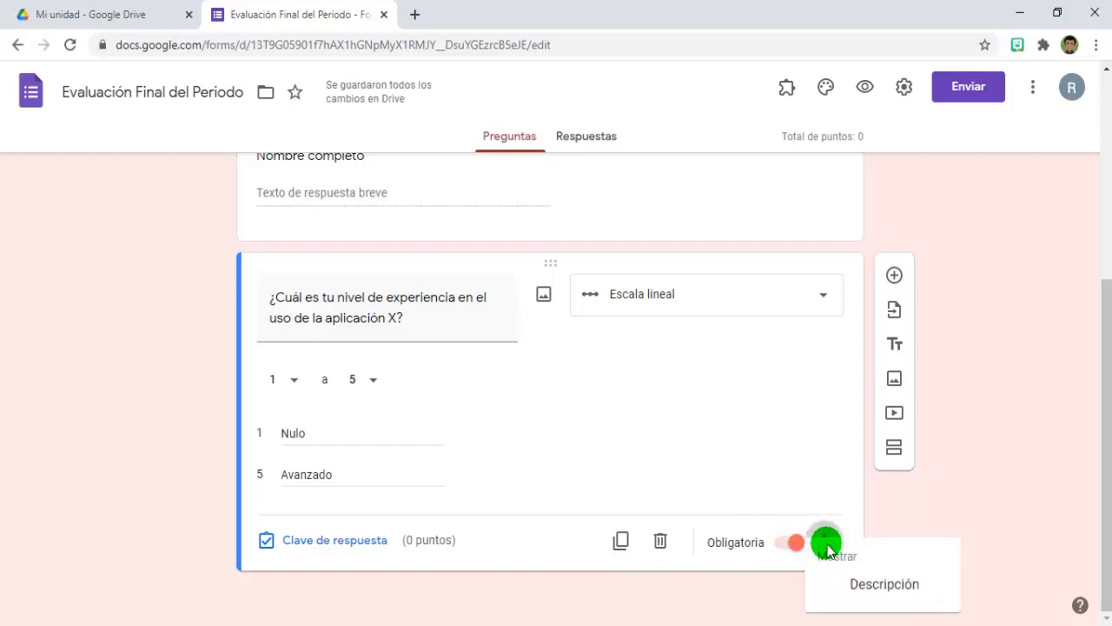
left_click(869, 587)
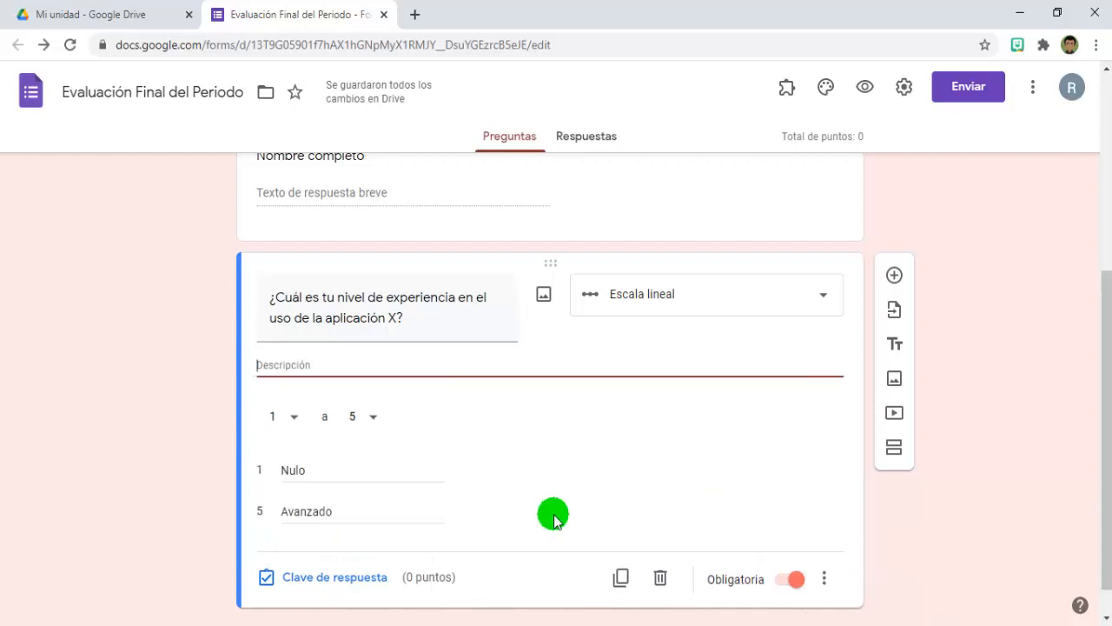
left_click(319, 354)
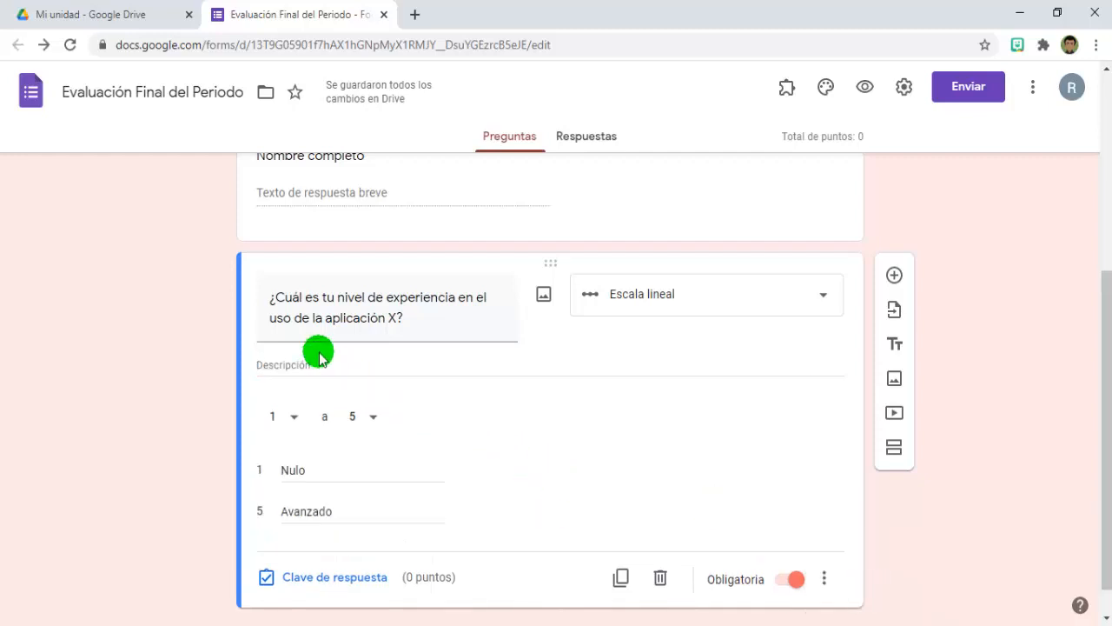
left_click(297, 363)
type("Marcar el nivel en la escala que consideres sea tu ni")
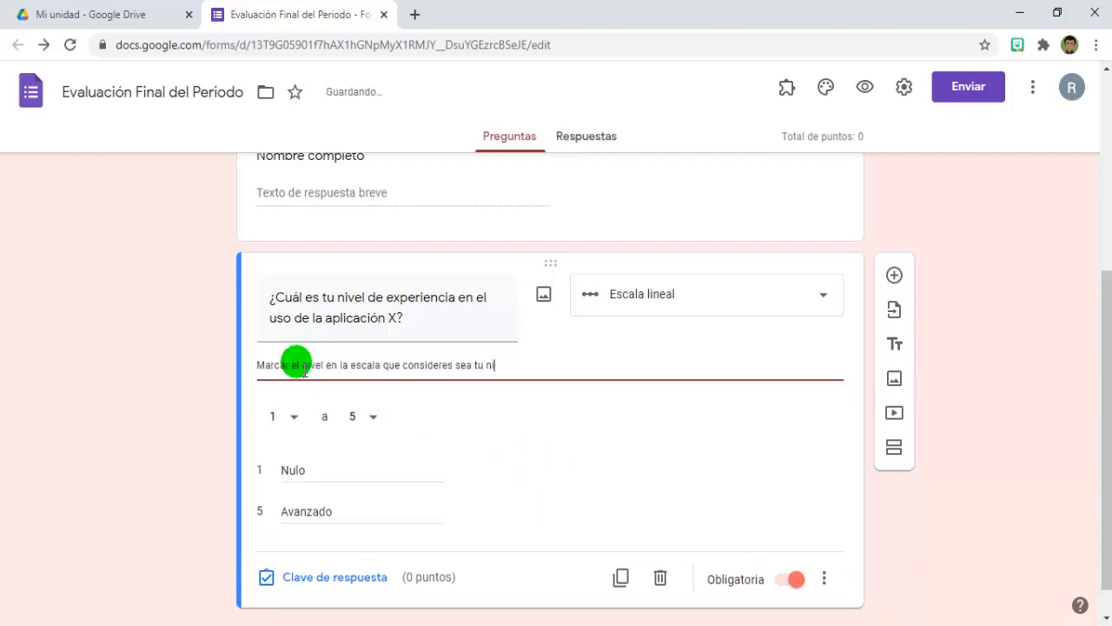
type("vel de experiencia")
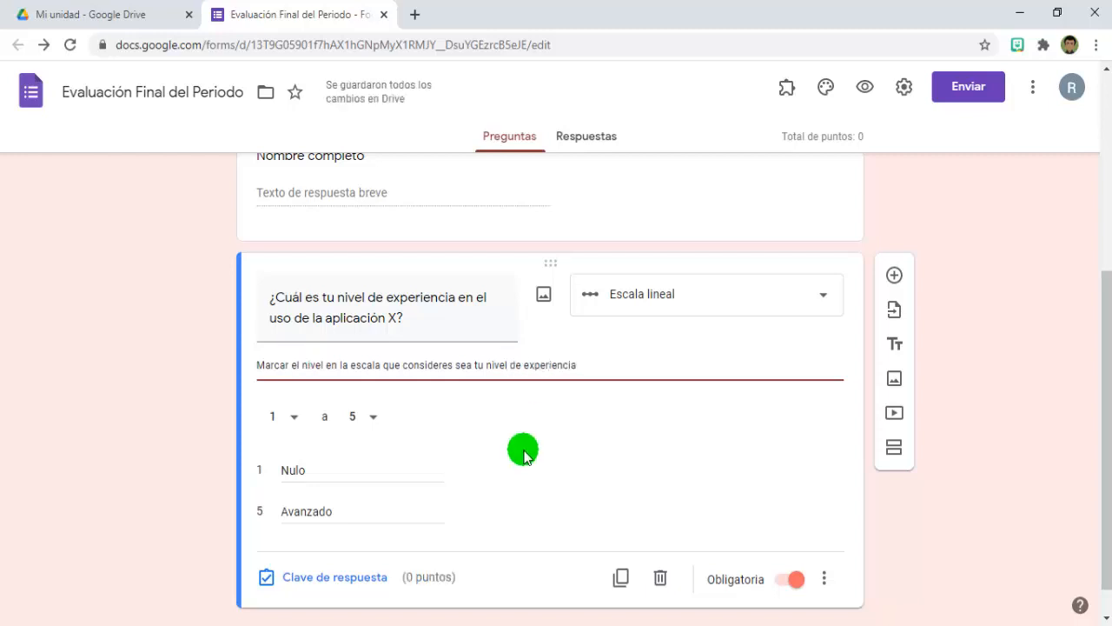
Step: Upload the social media apps image to the experience question and assign it 1 point in its answer key
left_click(541, 299)
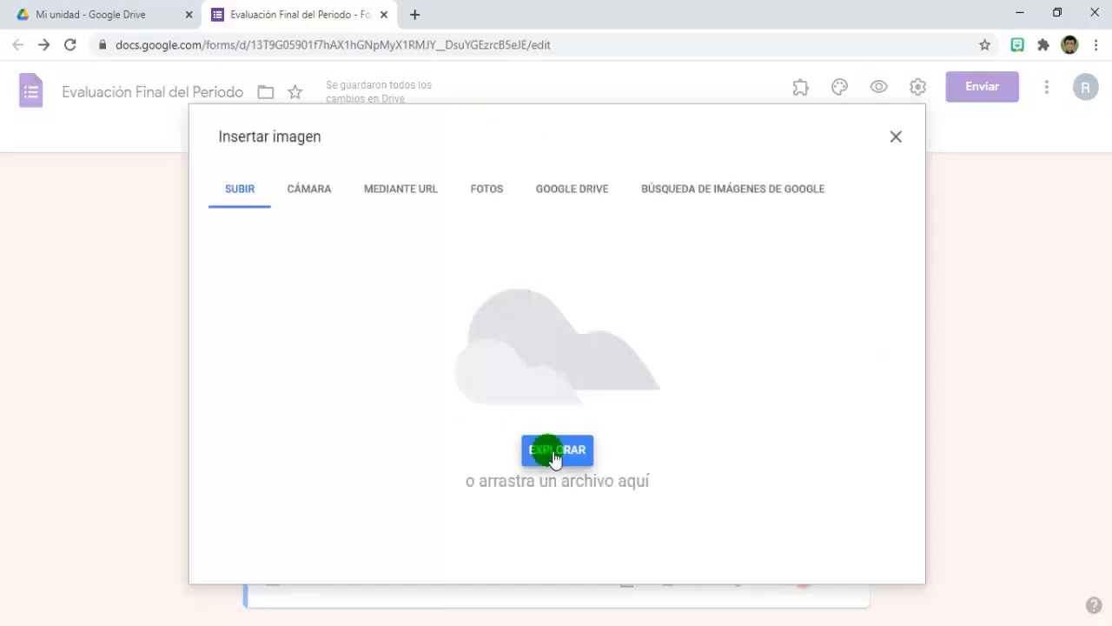
left_click(551, 455)
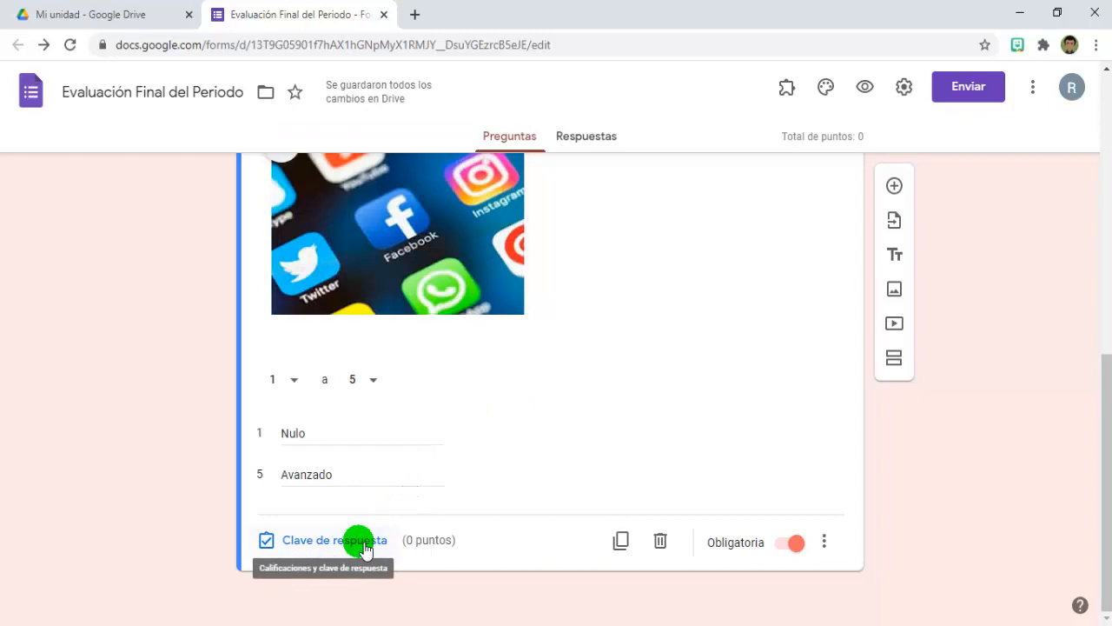
left_click(365, 550)
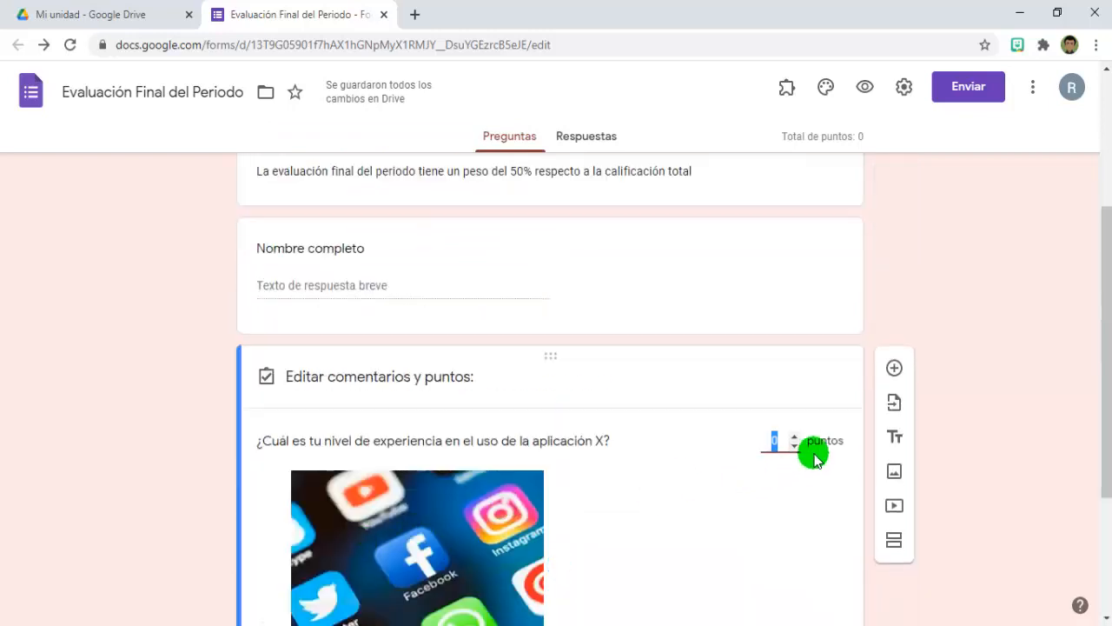
left_click(794, 436)
scroll(684, 483, "down", 2)
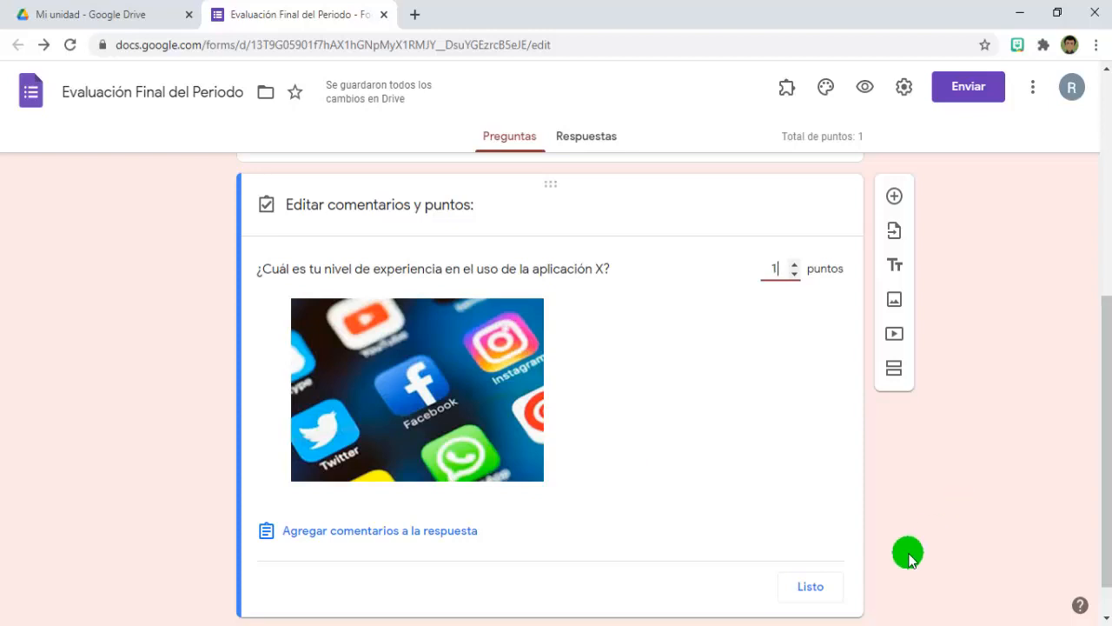
left_click(830, 582)
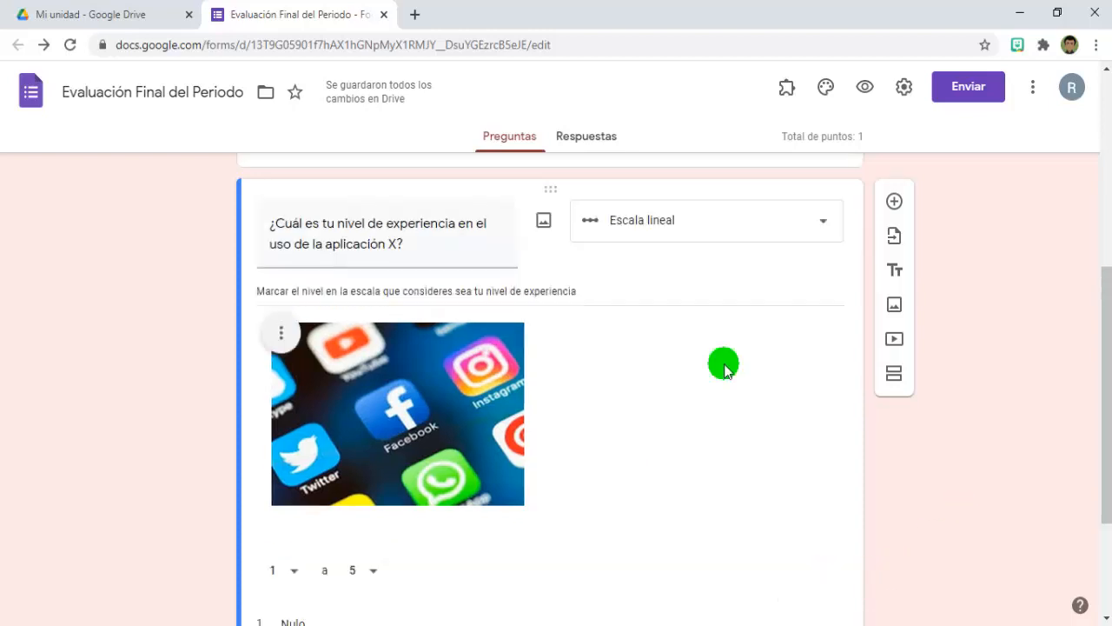
Step: Preview the form and choose 4 on the experience question's scale
left_click(865, 88)
scroll(636, 368, "down", 2)
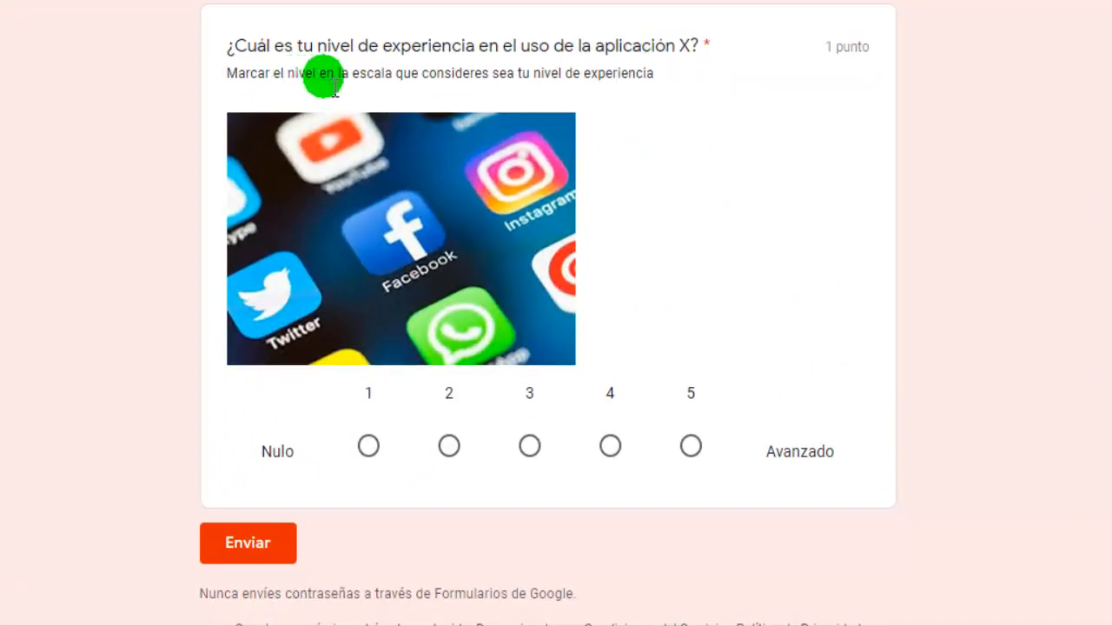
left_click(611, 447)
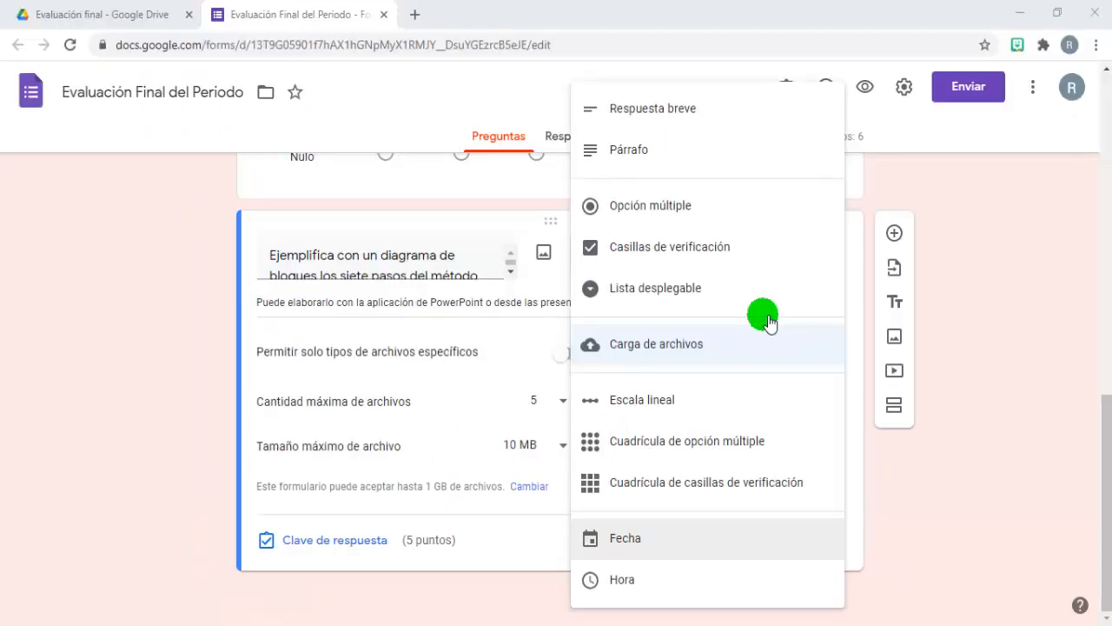